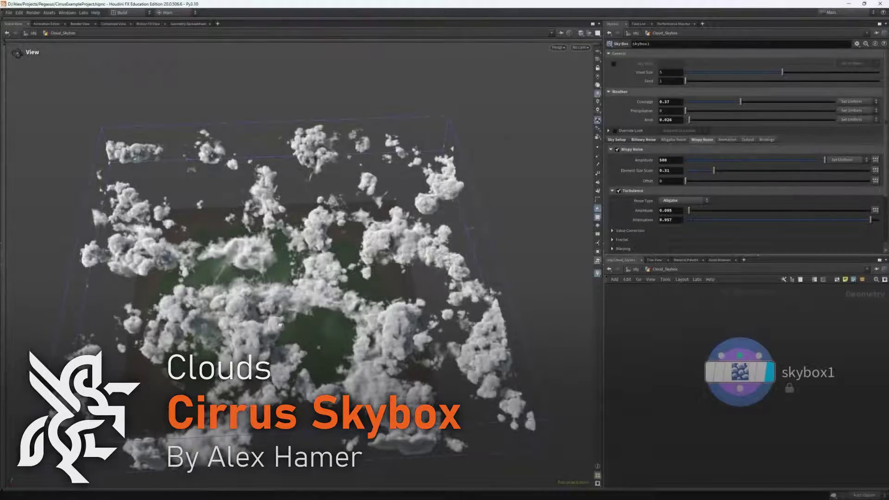
{"action": "left_click_drag", "start_coordinate": [280, 324], "coordinate": [404, 373]}
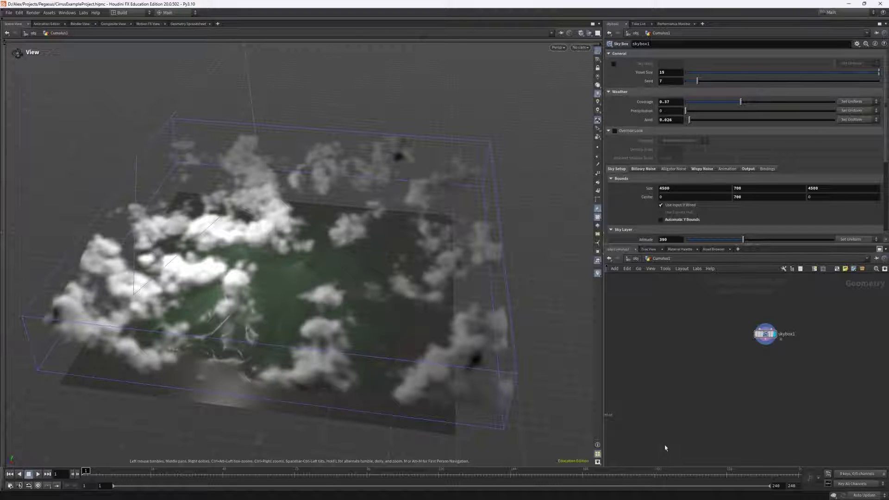
{"action": "left_click_drag", "start_coordinate": [567, 388], "coordinate": [539, 379]}
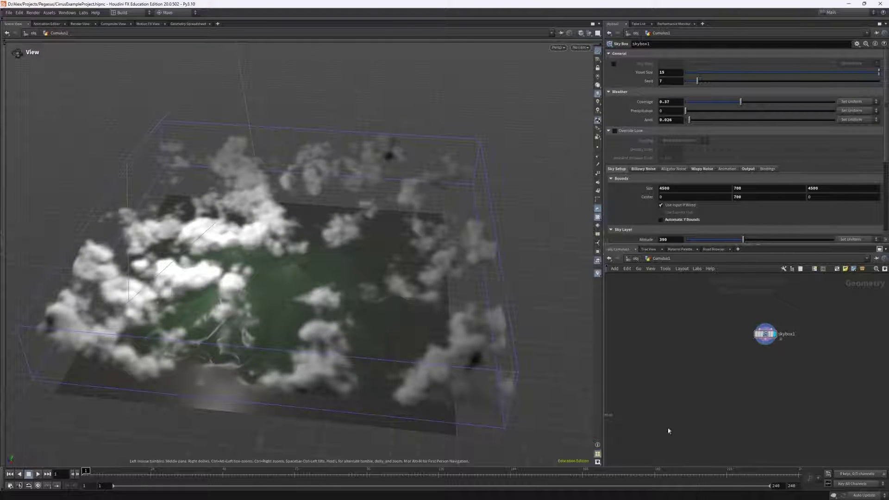
{"action": "left_click_drag", "start_coordinate": [551, 384], "coordinate": [533, 381]}
Raise the viewport's 3D texture resolution limit to 512 × 512 × 512 in the display options.
{"action": "left_click", "coordinate": [598, 463]}
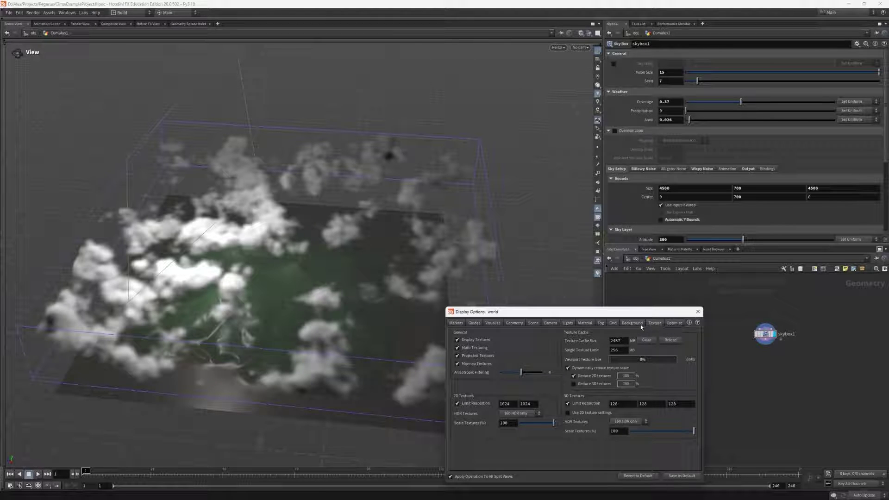
{"action": "double_click", "coordinate": [621, 403]}
{"action": "type", "text": "512"}
{"action": "double_click", "coordinate": [649, 404]}
{"action": "type", "text": "512"}
{"action": "left_click", "coordinate": [680, 405]}
{"action": "double_click", "coordinate": [679, 404]}
{"action": "type", "text": "512"}
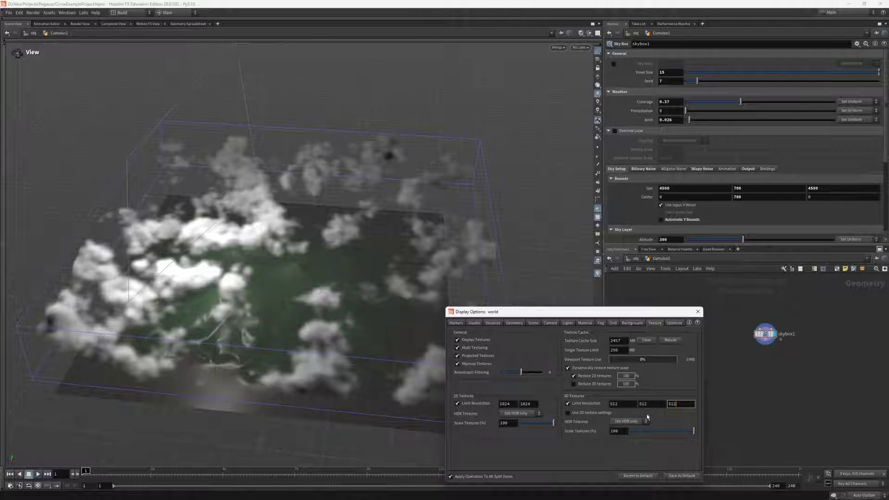
{"action": "key", "text": "Return"}
{"action": "left_click", "coordinate": [697, 311]}
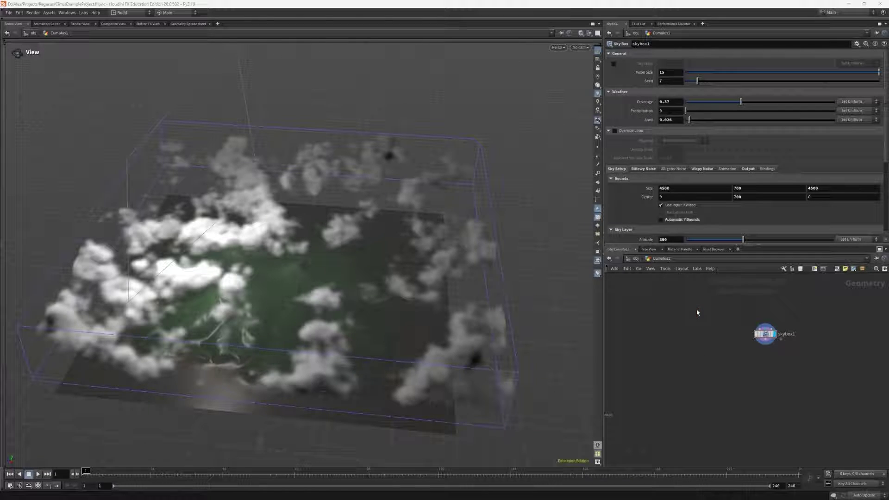
Set the voxel size of the existing cumulus Sky Box to 6.
{"action": "left_click_drag", "start_coordinate": [516, 336], "coordinate": [560, 305]}
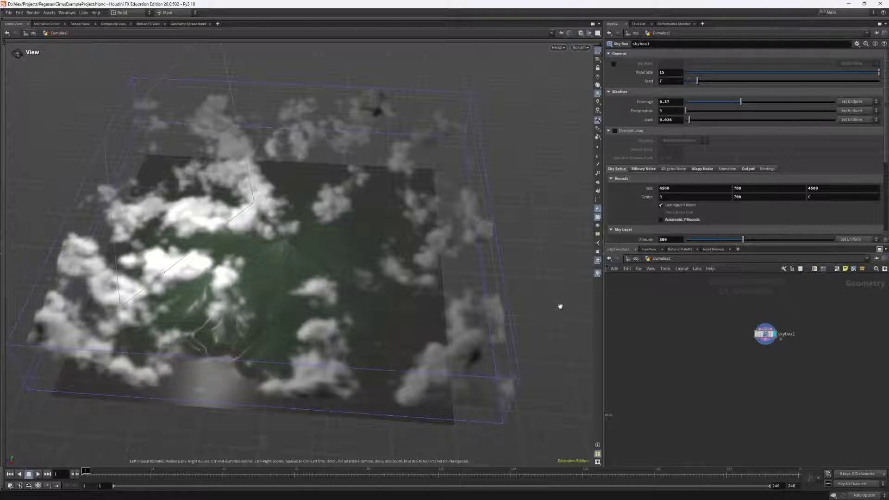
{"action": "type", "text": "6"}
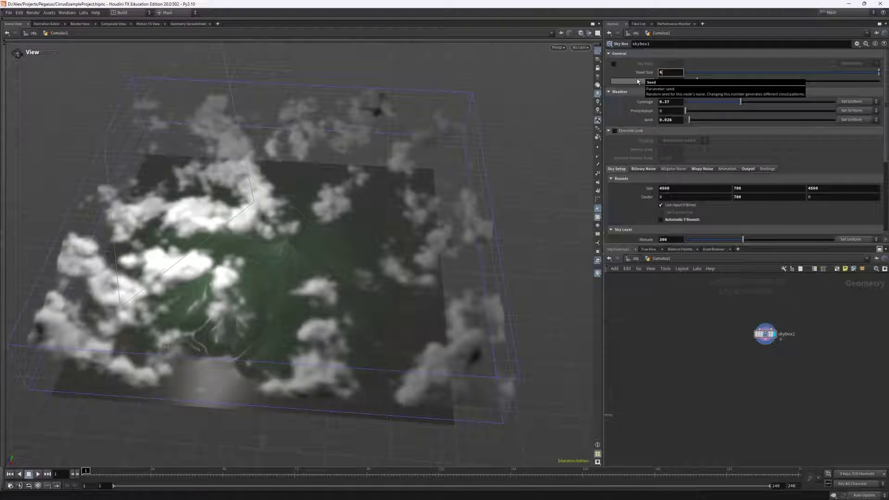
{"action": "key", "text": "Return"}
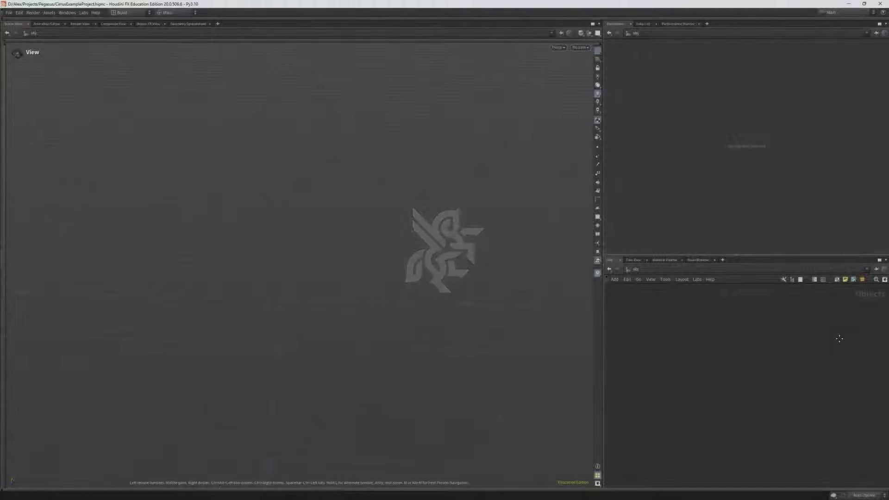
{"action": "left_click", "coordinate": [727, 333]}
{"action": "left_click_drag", "start_coordinate": [506, 373], "coordinate": [497, 352]}
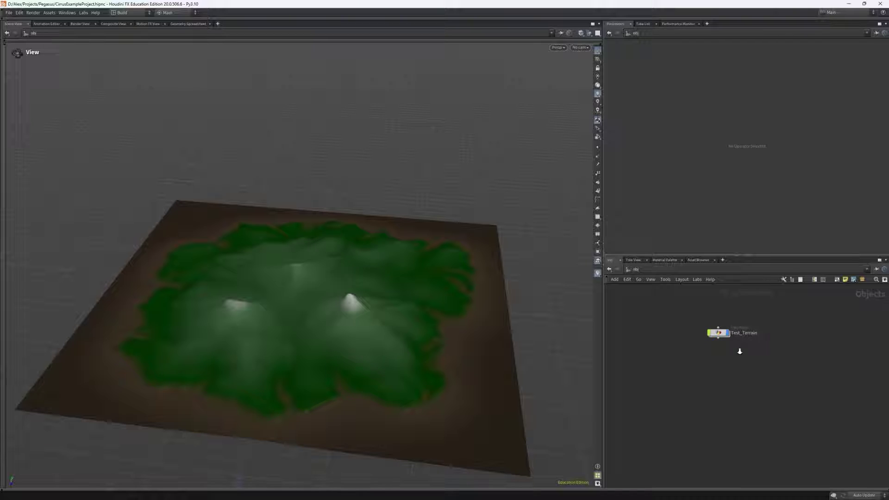
Add a Sky Light to the scene and place its skylight node close to the sunlight node beside Test_Terrain.
{"action": "key", "text": "Tab"}
{"action": "mouse_move", "coordinate": [759, 409]}
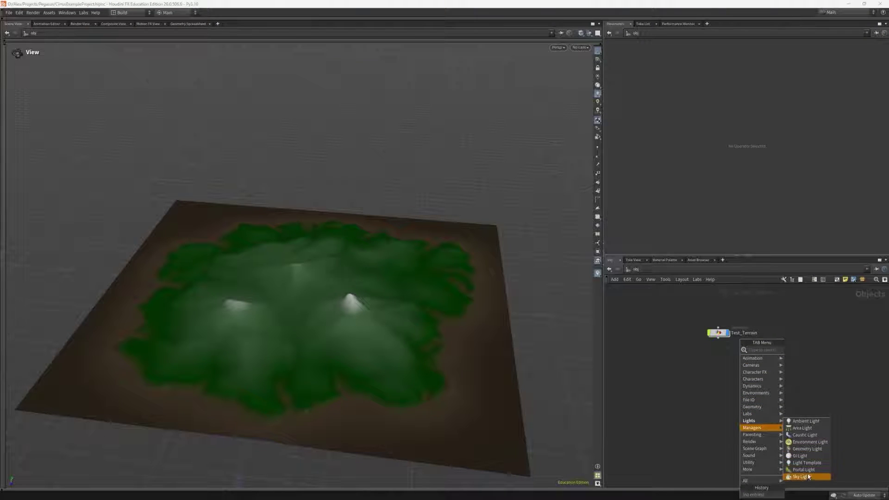
{"action": "left_click", "coordinate": [803, 477]}
{"action": "left_click", "coordinate": [768, 345]}
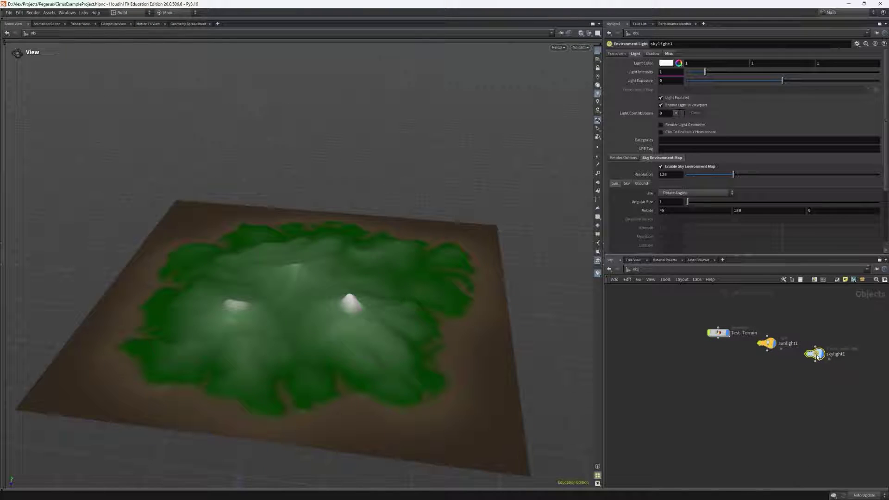
{"action": "left_click_drag", "start_coordinate": [815, 353], "coordinate": [802, 340]}
Create a Geometry object named Cloud_Skybox below Test_Terrain and tidy the object nodes' placement.
{"action": "key", "text": "Tab"}
{"action": "mouse_move", "coordinate": [734, 409]}
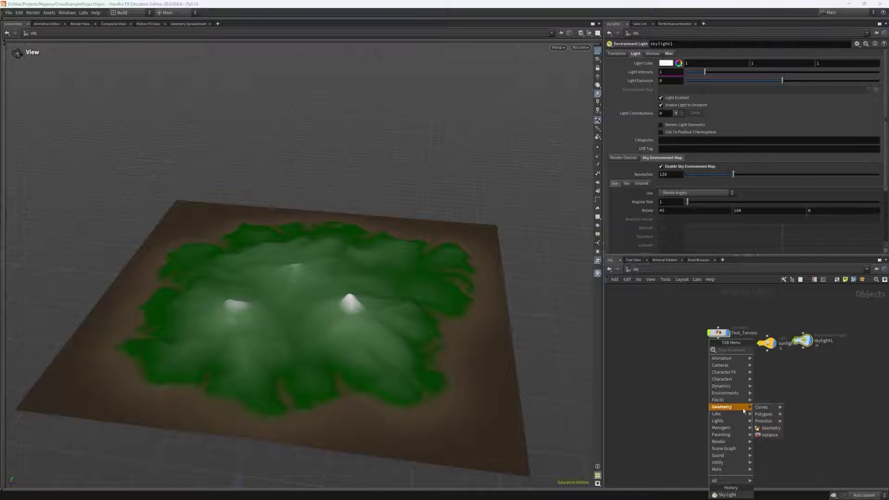
{"action": "left_click", "coordinate": [769, 423]}
{"action": "left_click", "coordinate": [723, 375]}
{"action": "type", "text": "Cloud"}
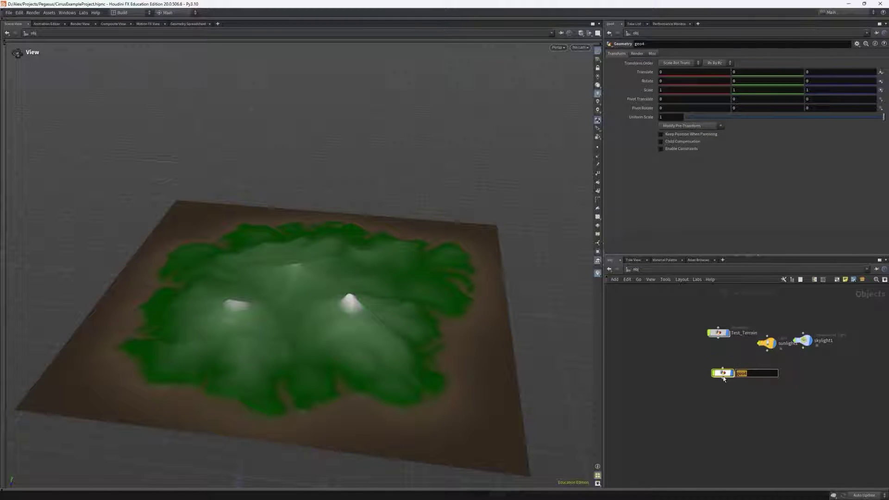
{"action": "type", "text": "_Skybox"}
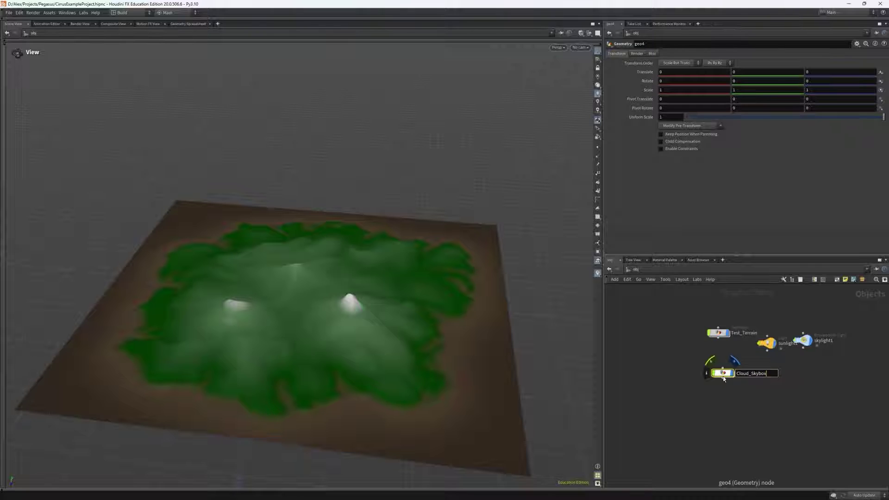
{"action": "key", "text": "Return"}
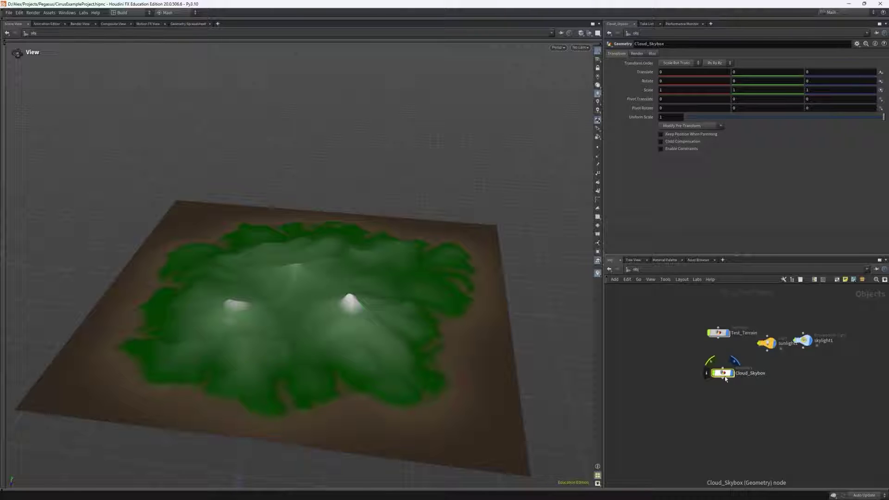
{"action": "left_click_drag", "start_coordinate": [724, 379], "coordinate": [720, 374]}
{"action": "left_click_drag", "start_coordinate": [768, 344], "coordinate": [798, 337]}
Go inside the Cloud_Skybox object and add a Sky Box node to its network.
{"action": "double_click", "coordinate": [718, 370]}
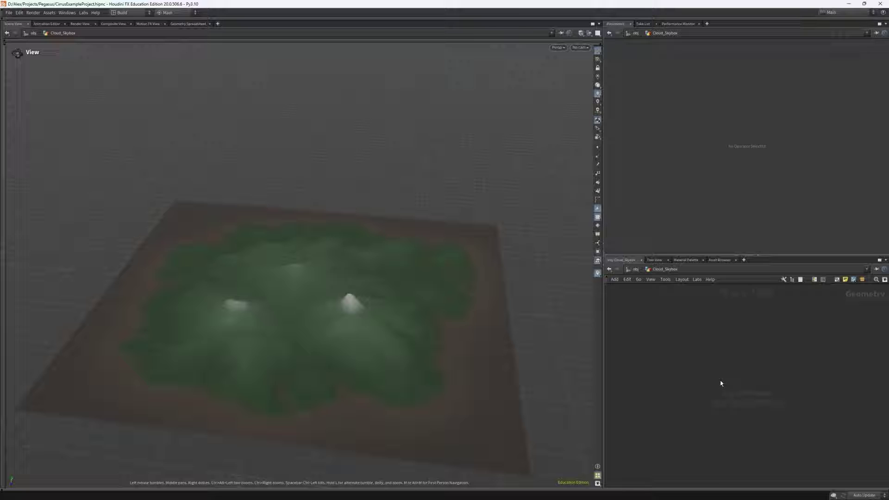
{"action": "key", "text": "Tab"}
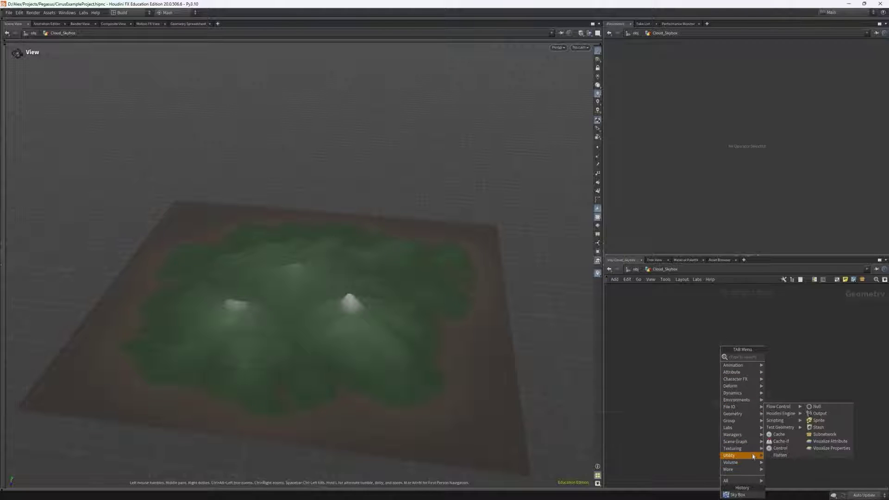
{"action": "mouse_move", "coordinate": [750, 400]}
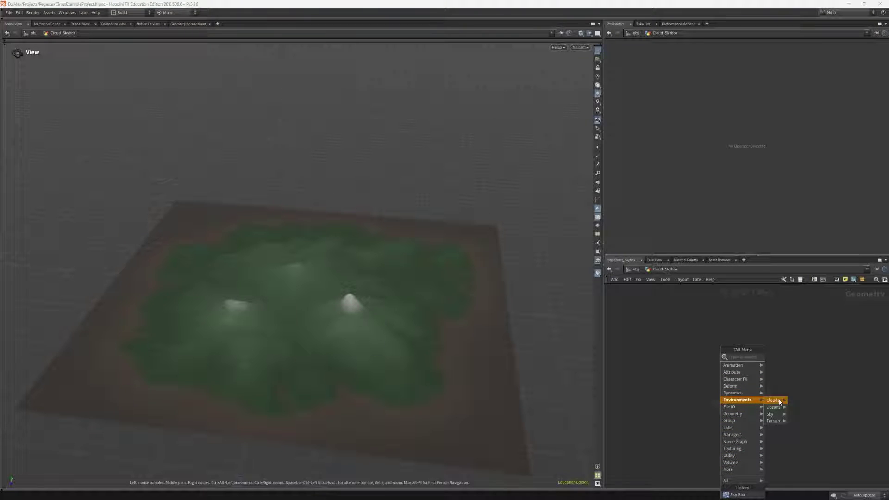
{"action": "mouse_move", "coordinate": [771, 413]}
{"action": "left_click", "coordinate": [800, 415]}
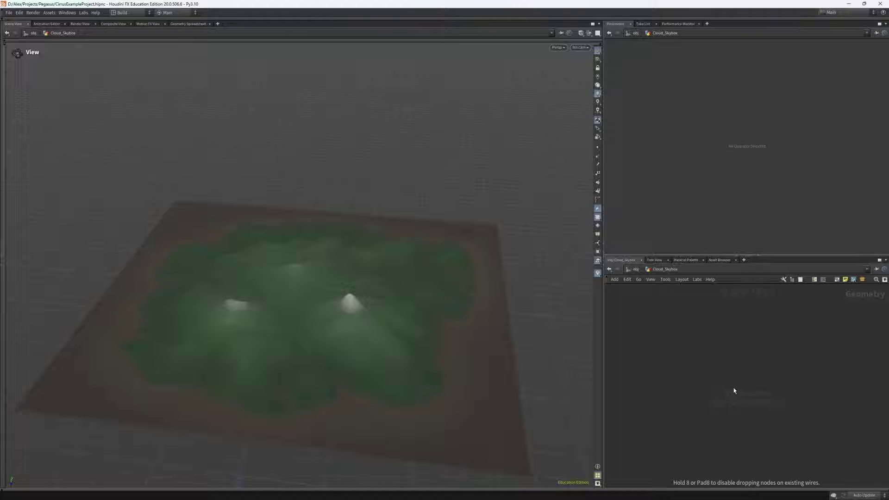
{"action": "left_click", "coordinate": [724, 386]}
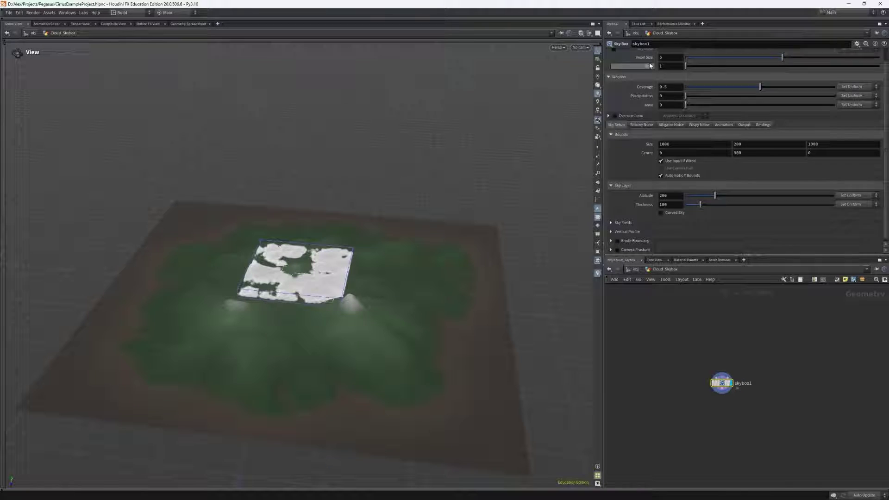
Set the new Sky Box's voxel size to 15.
{"action": "scroll", "coordinate": [643, 71], "scroll_direction": "up", "scroll_amount": 1}
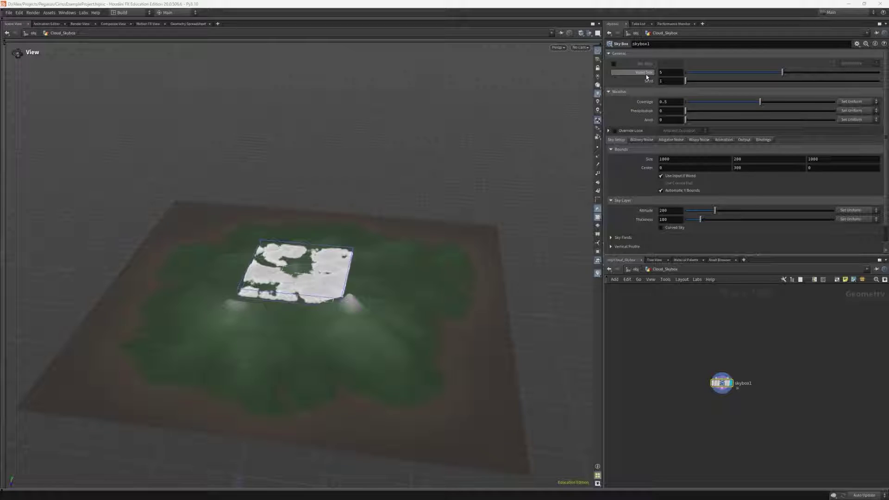
{"action": "mouse_move", "coordinate": [646, 74]}
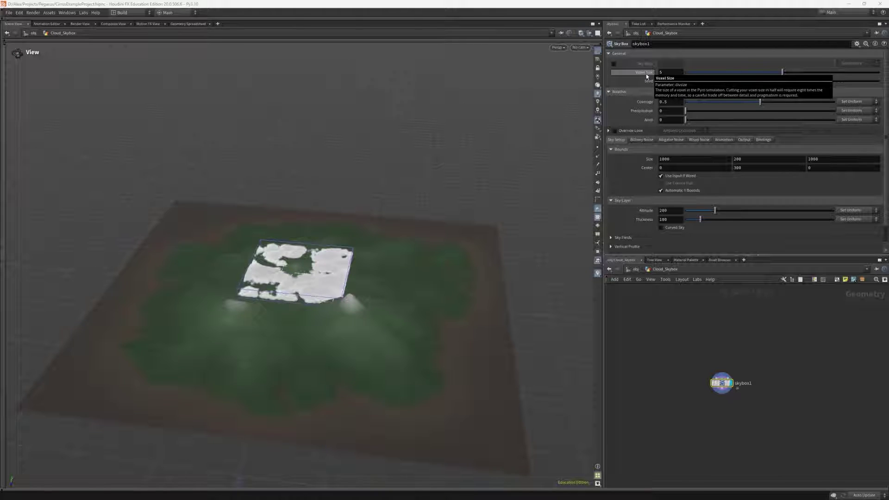
{"action": "left_click_drag", "start_coordinate": [666, 72], "coordinate": [622, 72]}
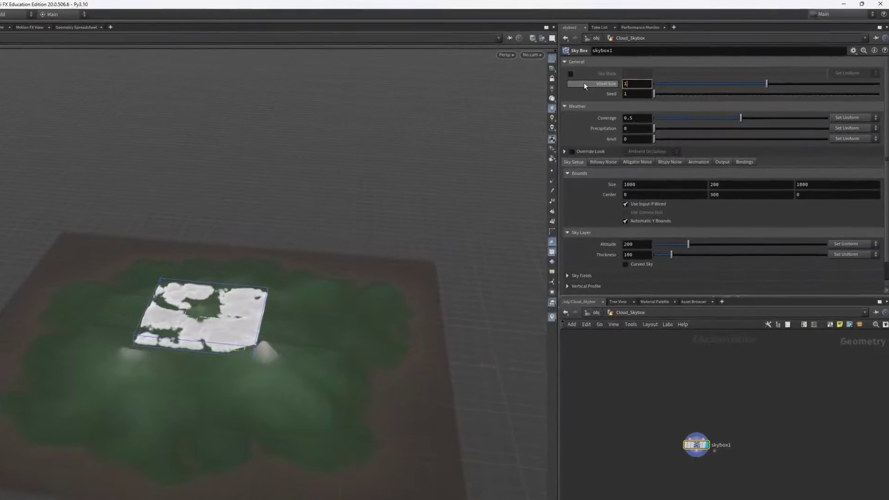
{"action": "type", "text": "15"}
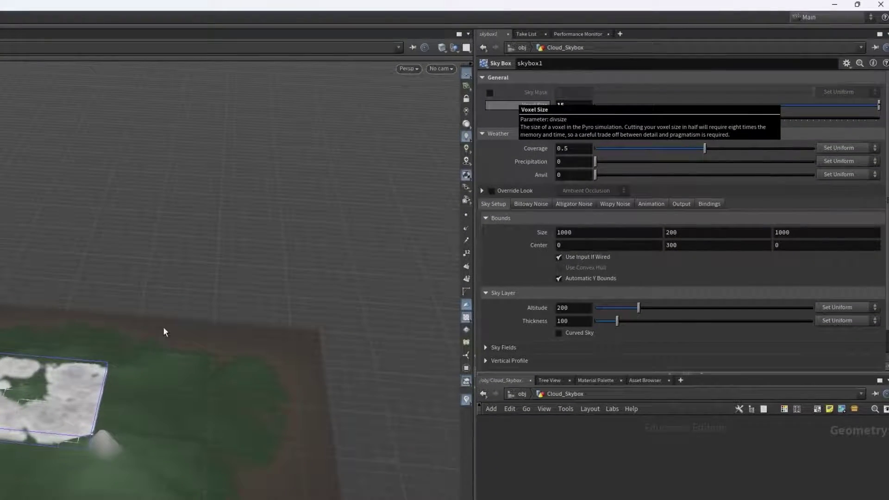
Set the Sky Box bounds size to 5500 in X, 700 in Y and 5500 in Z.
{"action": "left_click_drag", "start_coordinate": [87, 429], "coordinate": [160, 421], "text": "alt"}
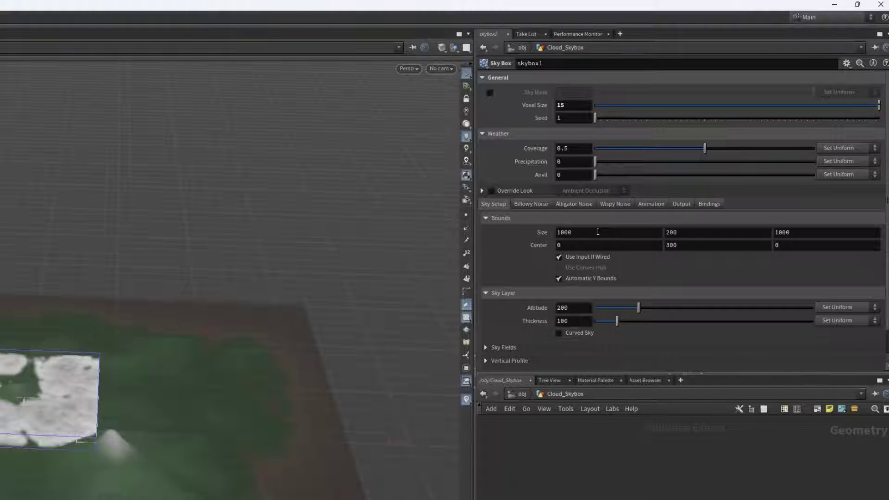
{"action": "left_click", "coordinate": [582, 232]}
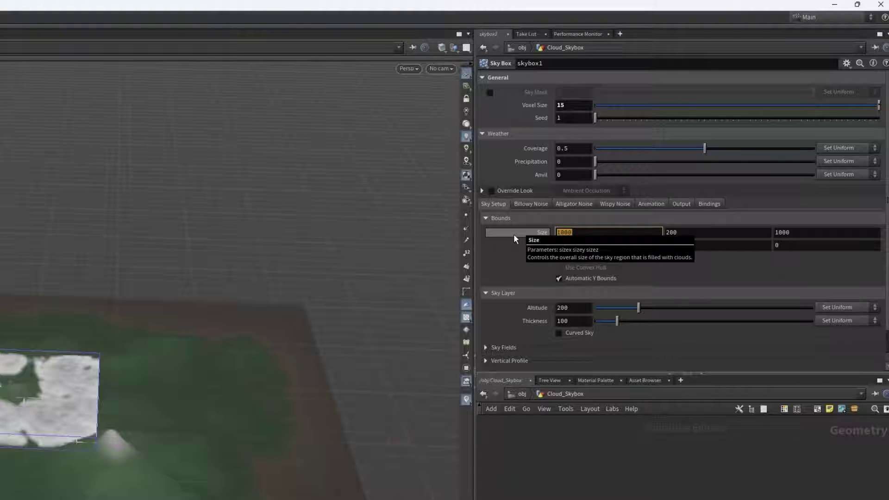
{"action": "type", "text": "5500"}
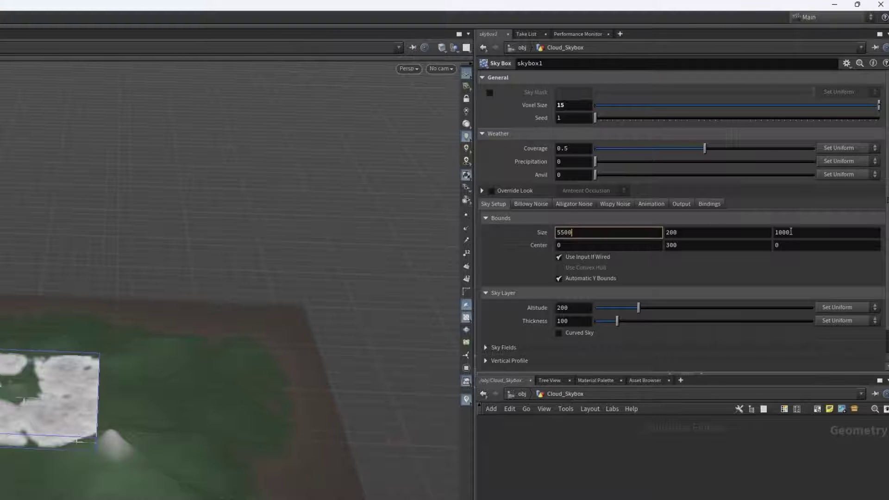
{"action": "left_click", "coordinate": [790, 231]}
{"action": "type", "text": "5500"}
{"action": "key", "text": "Return"}
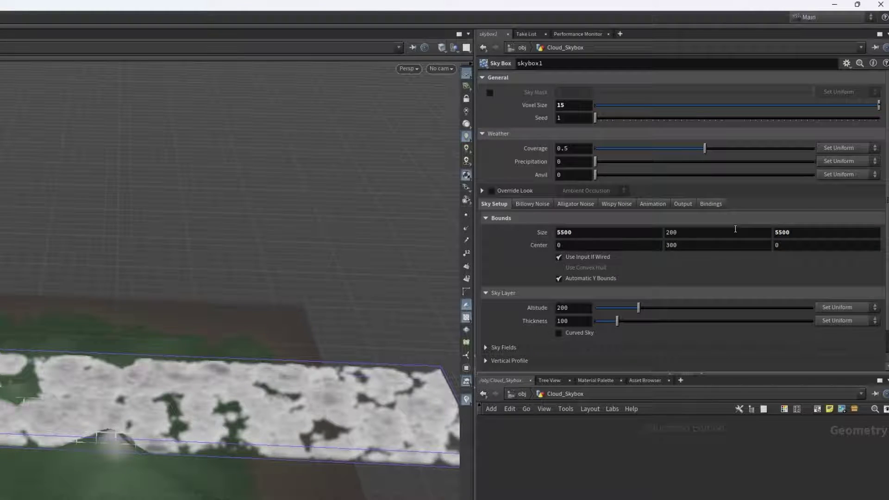
{"action": "left_click", "coordinate": [735, 228]}
{"action": "type", "text": "700"}
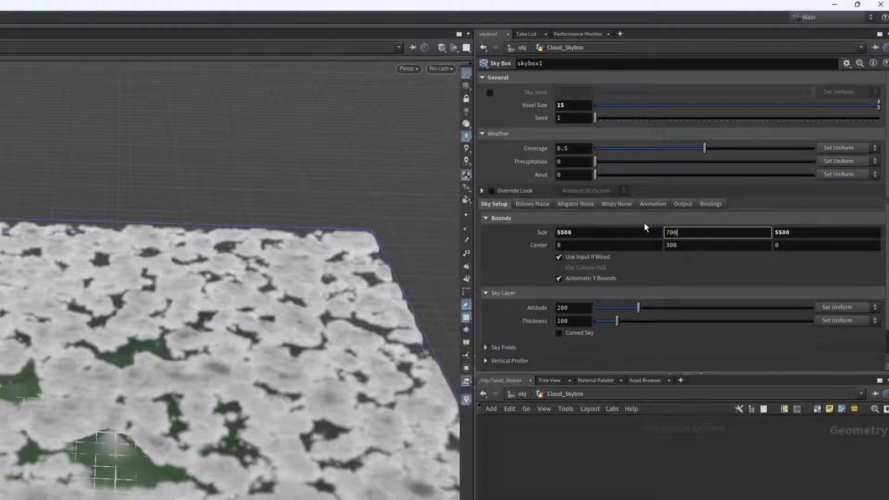
{"action": "key", "text": "Return"}
Set the Y value of the Sky Box bounds center to 700.
{"action": "left_click_drag", "start_coordinate": [684, 246], "coordinate": [649, 247]}
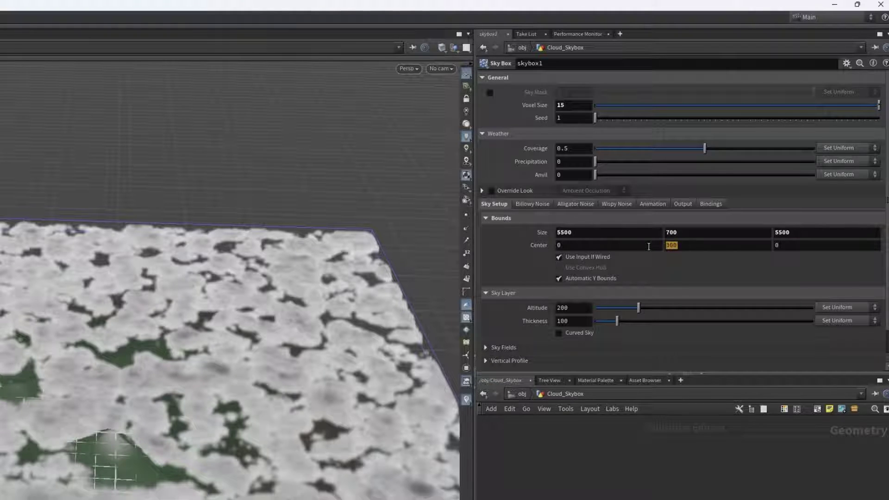
{"action": "type", "text": "700"}
{"action": "key", "text": "Return"}
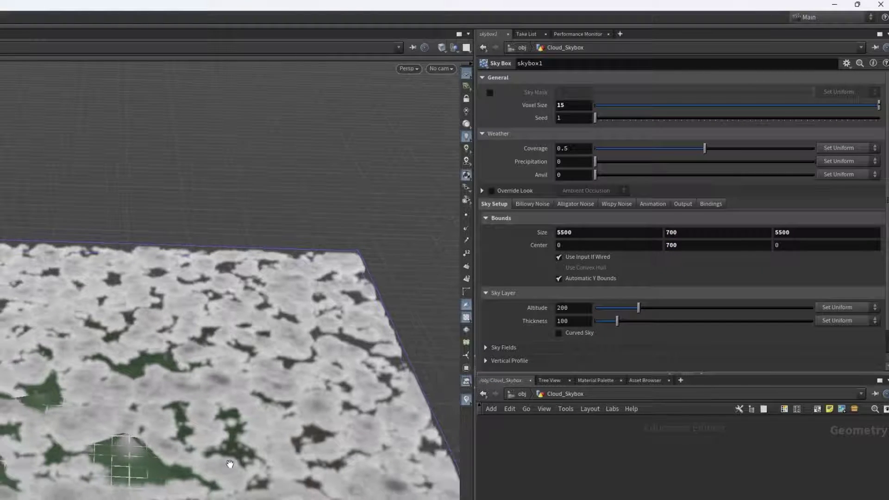
Turn off Automatic Y Bounds for the Sky Box.
{"action": "left_click_drag", "start_coordinate": [230, 464], "coordinate": [214, 420]}
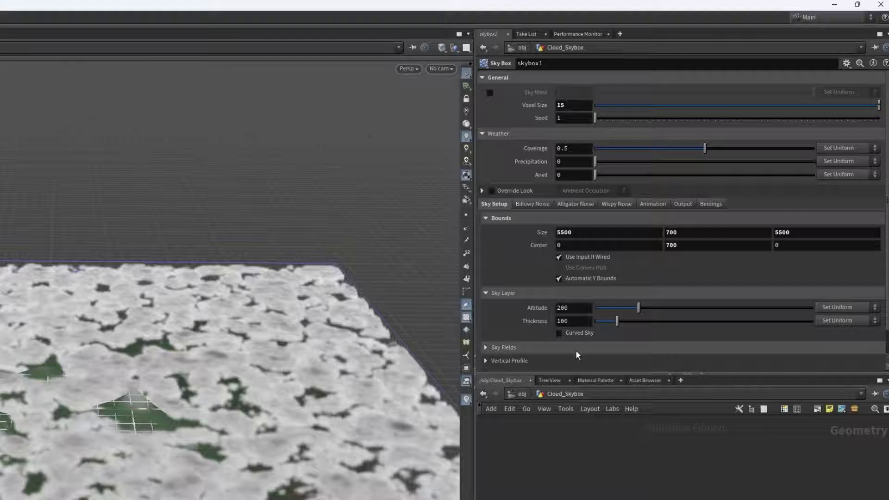
{"action": "scroll", "coordinate": [563, 340], "scroll_direction": "down", "scroll_amount": 2}
{"action": "scroll", "coordinate": [562, 340], "scroll_direction": "up", "scroll_amount": 2}
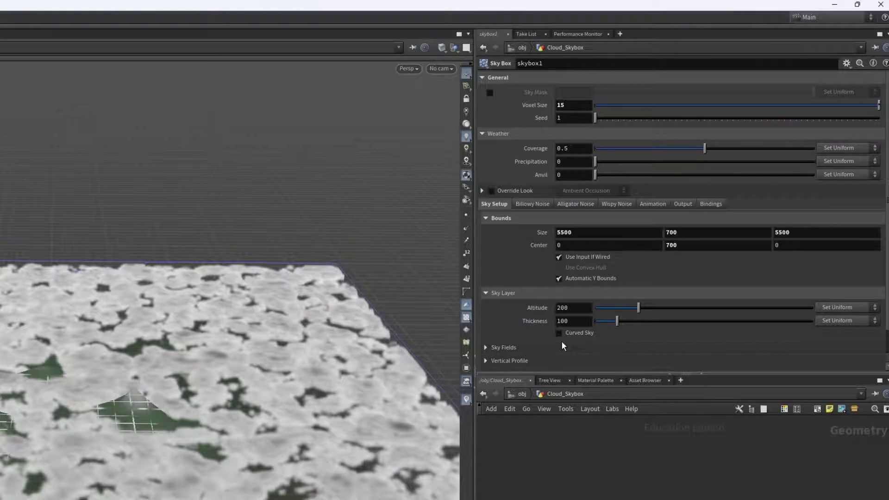
{"action": "left_click_drag", "start_coordinate": [355, 381], "coordinate": [413, 389]}
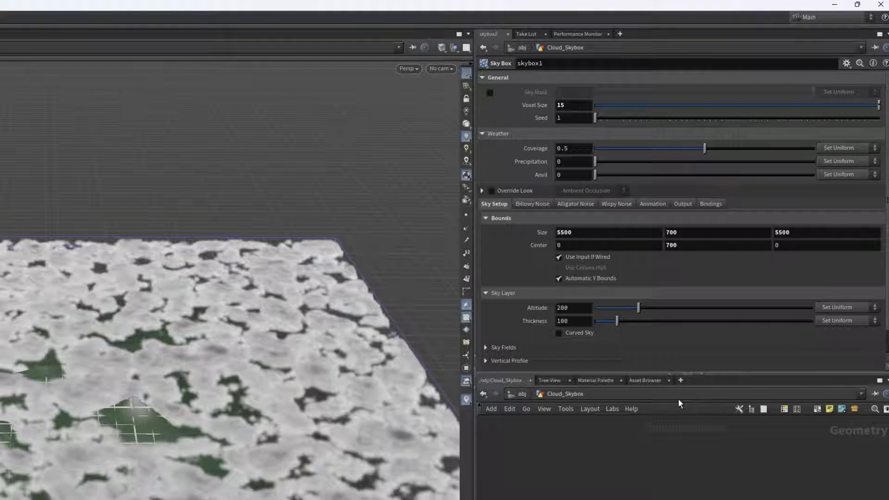
{"action": "left_click", "coordinate": [558, 278]}
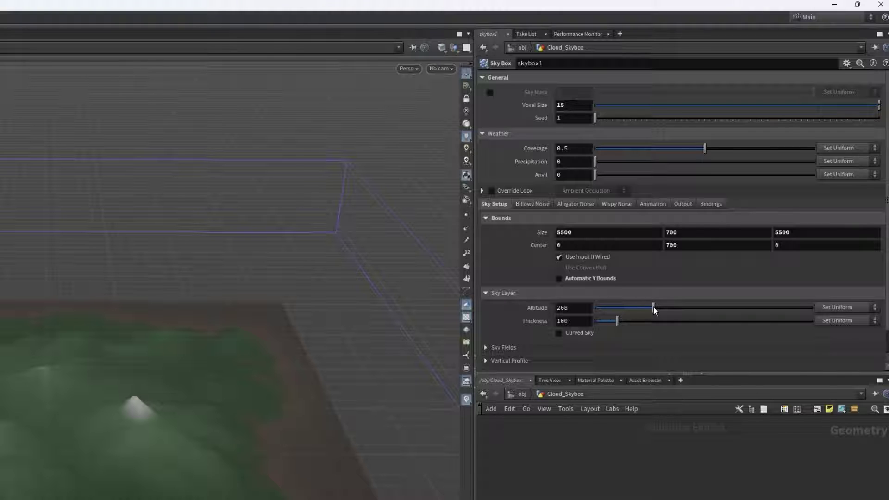
Raise the sky layer's altitude to about 279 and its thickness to about 718.
{"action": "left_click_drag", "start_coordinate": [653, 306], "coordinate": [656, 307]}
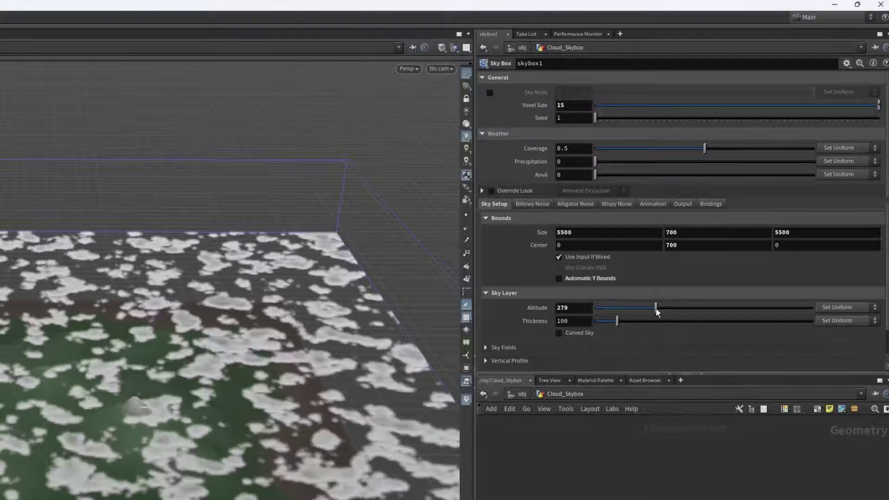
{"action": "left_click_drag", "start_coordinate": [714, 321], "coordinate": [751, 321]}
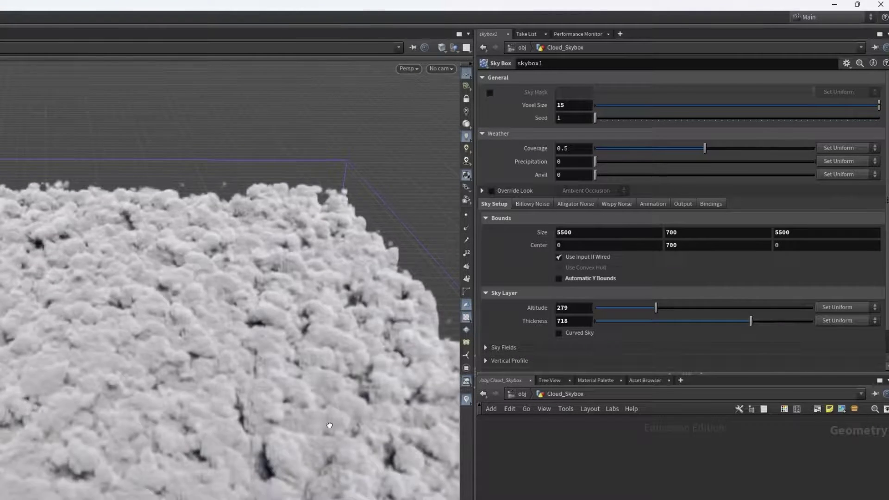
{"action": "left_click_drag", "start_coordinate": [329, 425], "coordinate": [283, 439]}
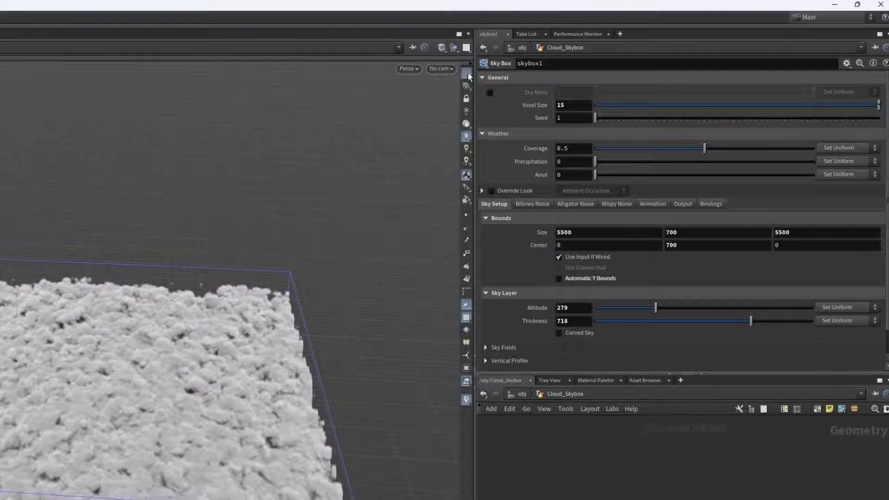
{"action": "left_click_drag", "start_coordinate": [185, 458], "coordinate": [158, 467]}
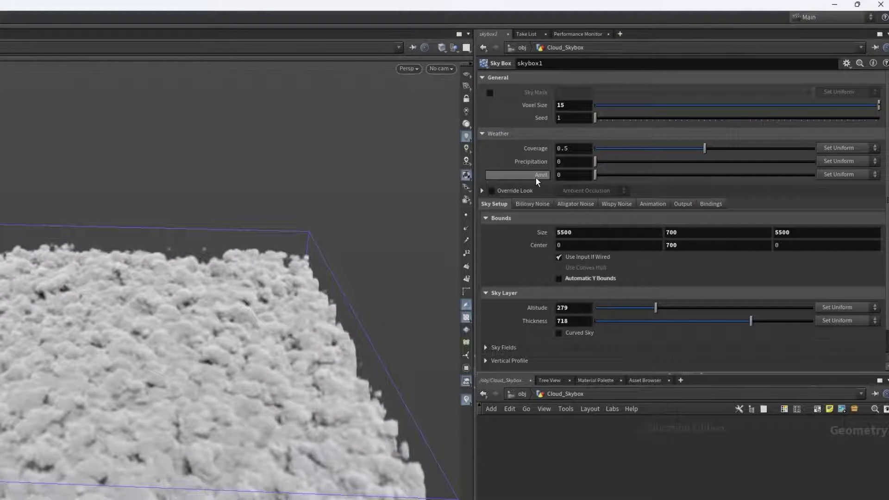
Set the Sky Box weather coverage to 0.51.
{"action": "left_click", "coordinate": [576, 147]}
{"action": "type", "text": "1"}
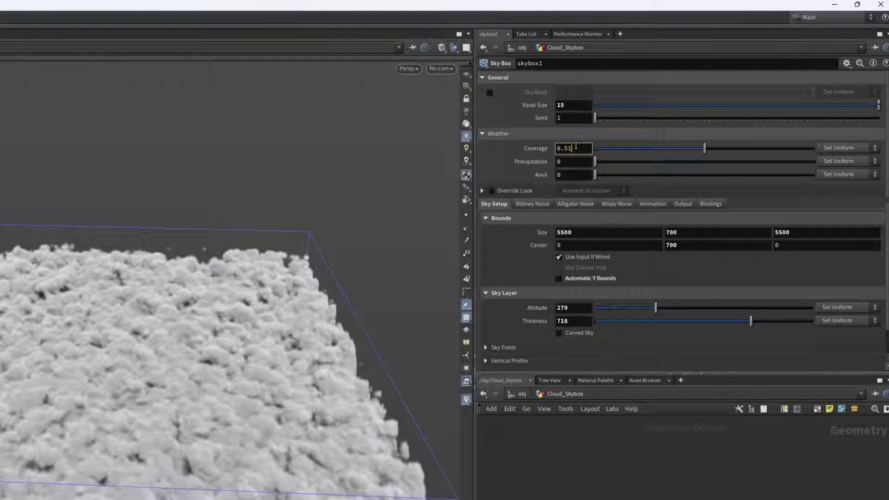
{"action": "key", "text": "Return"}
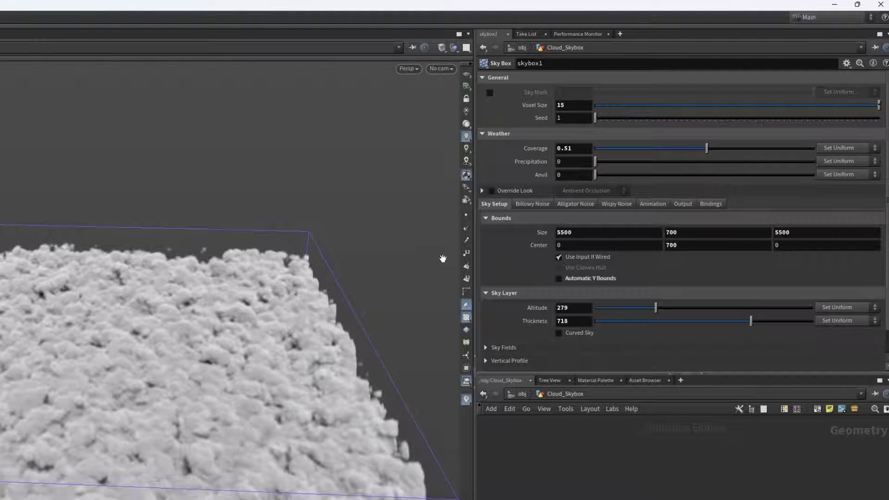
{"action": "left_click_drag", "start_coordinate": [444, 256], "coordinate": [409, 304]}
{"action": "left_click_drag", "start_coordinate": [338, 415], "coordinate": [377, 435]}
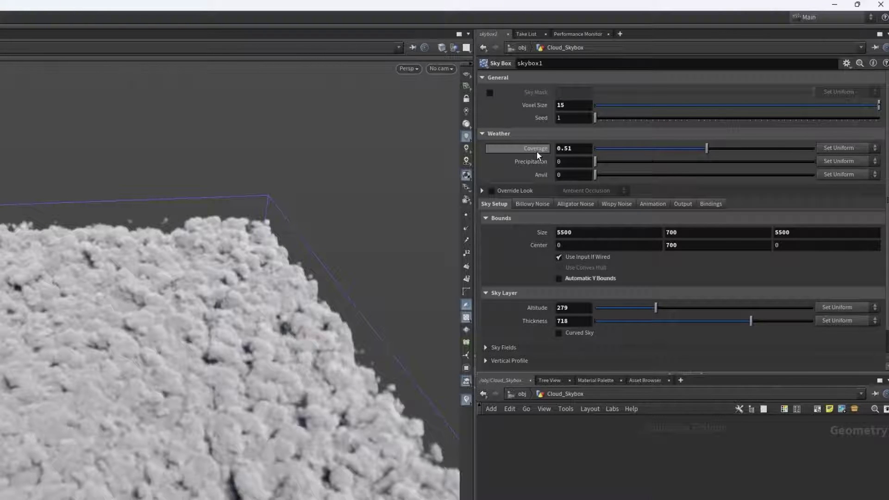
{"action": "mouse_move", "coordinate": [537, 151]}
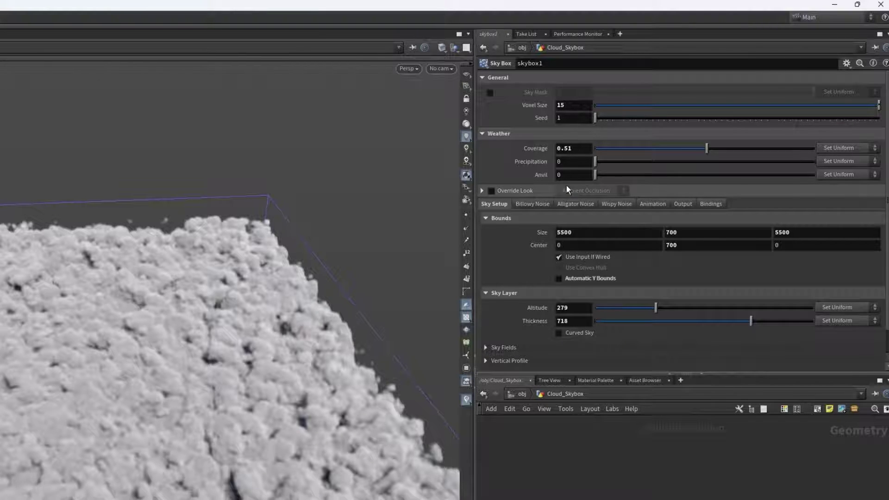
Set the Sky Box weather anvil amount to 0.04.
{"action": "left_click", "coordinate": [581, 175]}
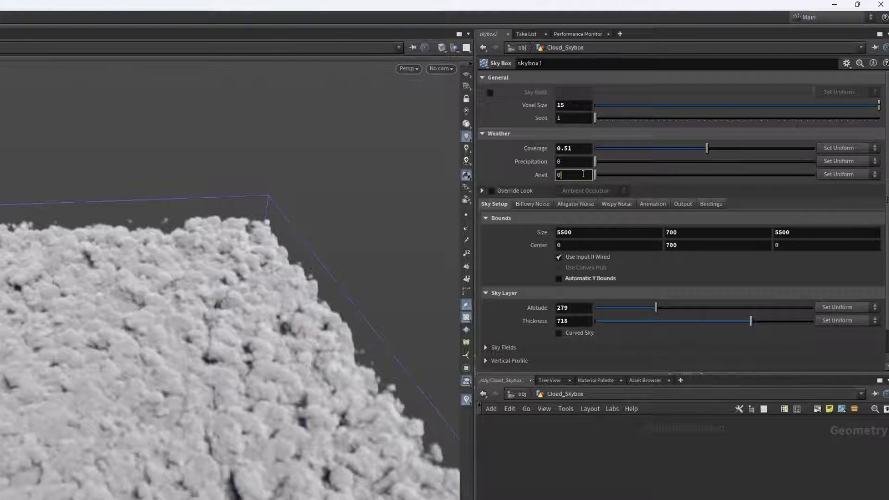
{"action": "type", "text": ".04"}
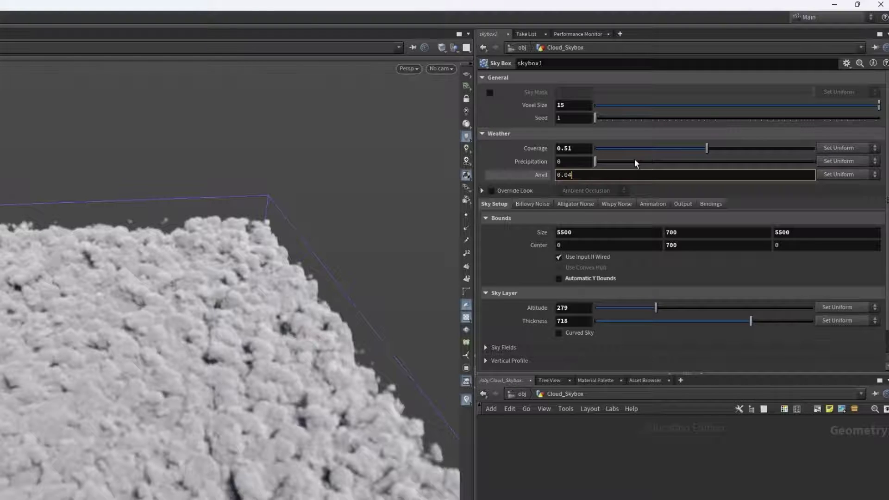
{"action": "key", "text": "Return"}
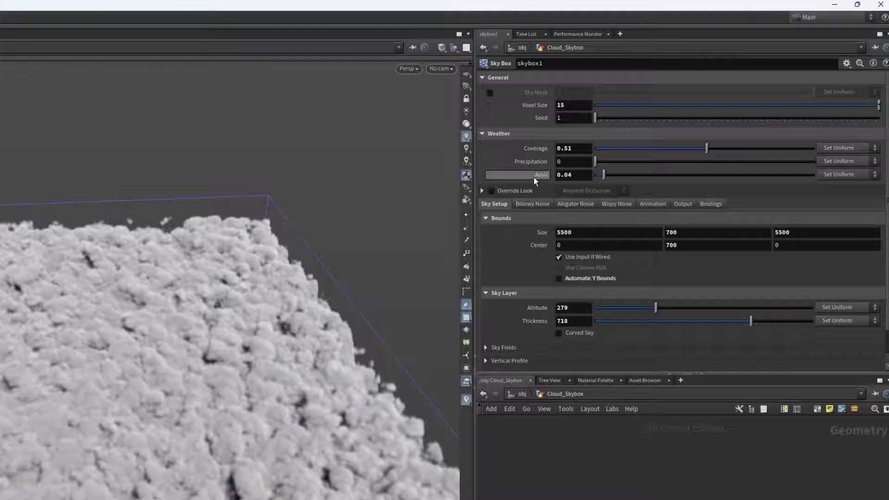
{"action": "left_click_drag", "start_coordinate": [424, 419], "coordinate": [361, 391]}
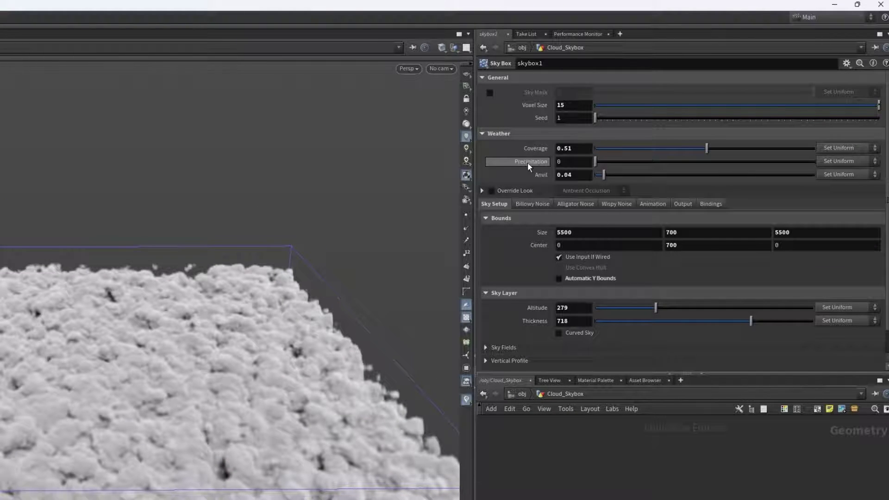
{"action": "scroll", "coordinate": [534, 327], "scroll_direction": "down", "scroll_amount": 1}
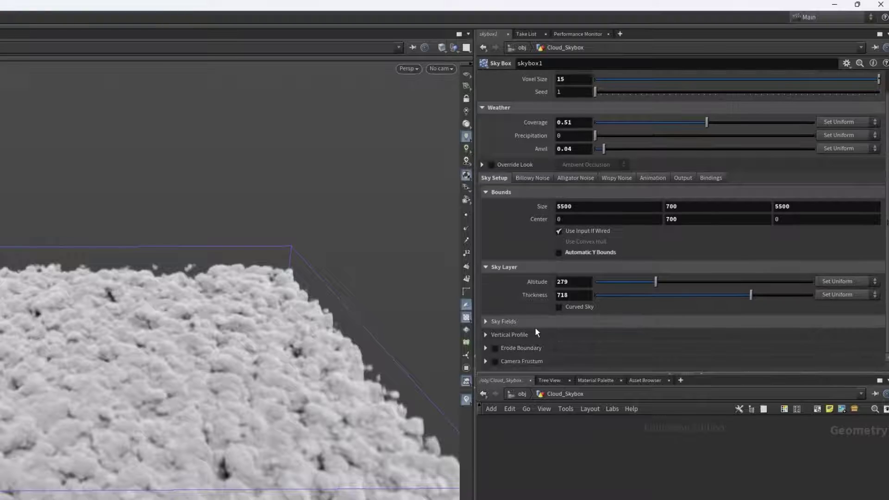
{"action": "scroll", "coordinate": [535, 326], "scroll_direction": "up", "scroll_amount": 2}
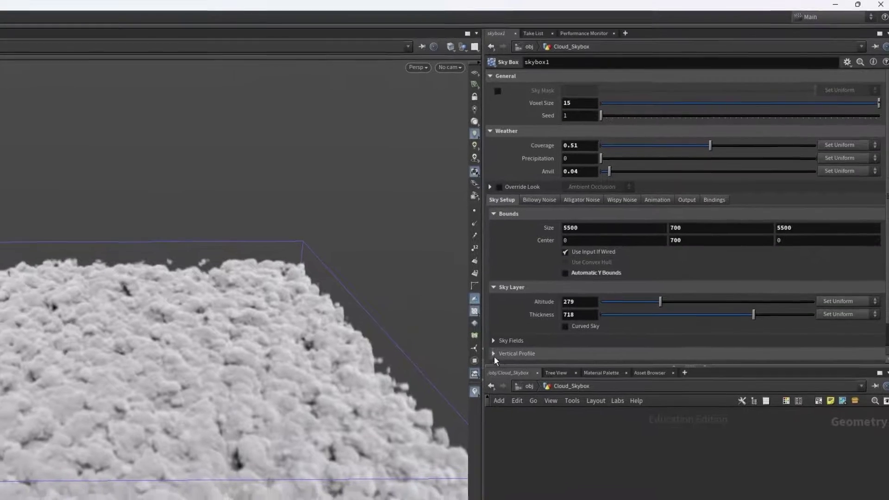
{"action": "left_click", "coordinate": [494, 360]}
{"action": "scroll", "coordinate": [558, 316], "scroll_direction": "down", "scroll_amount": 3}
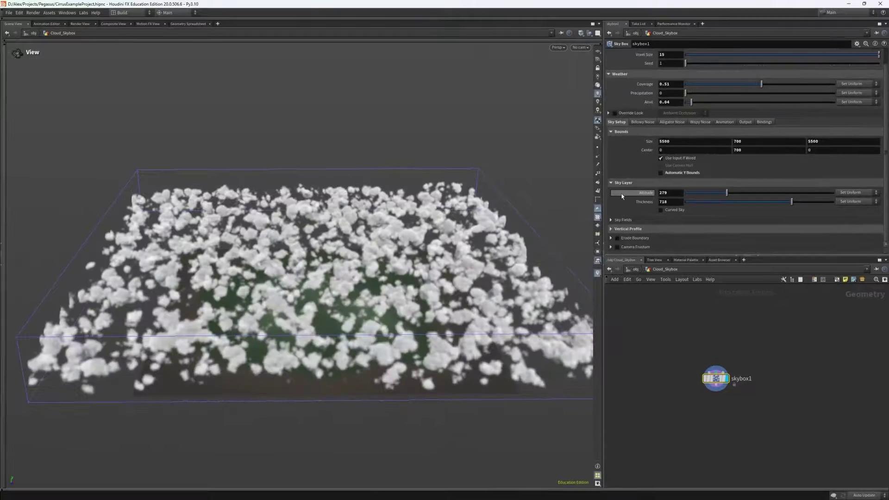
{"action": "scroll", "coordinate": [654, 162], "scroll_direction": "up", "scroll_amount": 1}
Set the Billowy Noise element size to 425.
{"action": "left_click", "coordinate": [644, 140]}
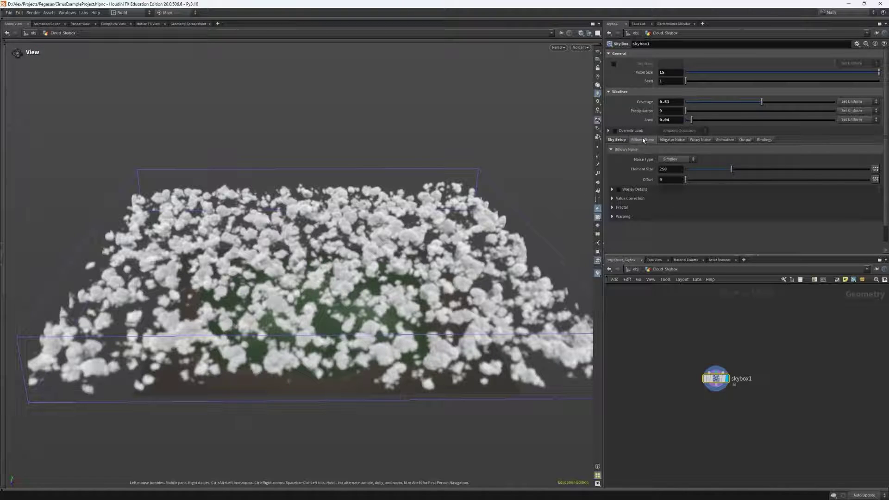
{"action": "left_click", "coordinate": [620, 141]}
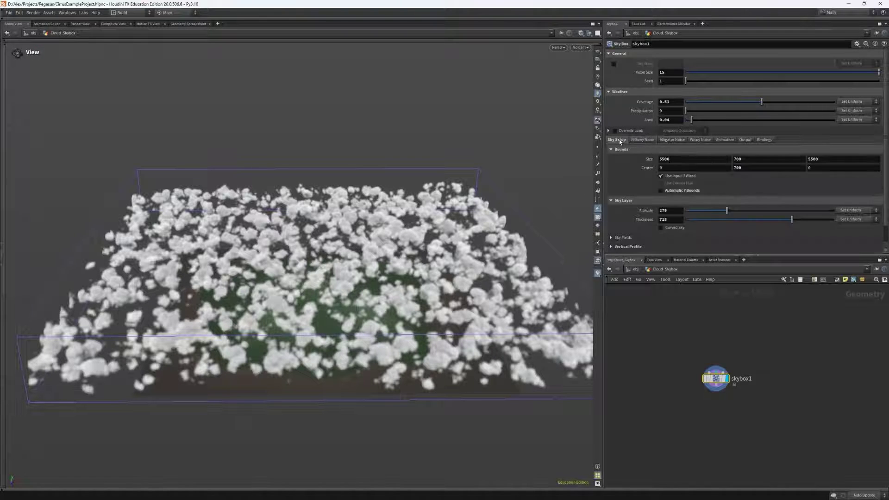
{"action": "left_click", "coordinate": [642, 143]}
{"action": "double_click", "coordinate": [667, 168]}
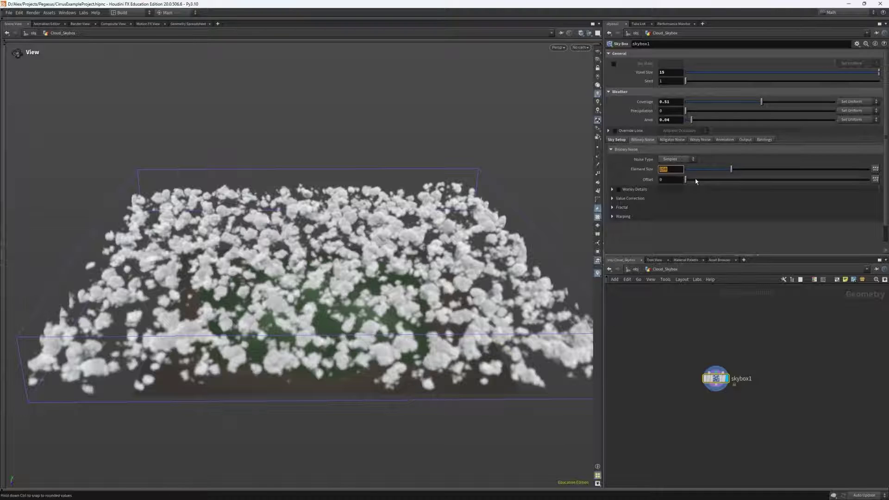
{"action": "type", "text": "425"}
{"action": "key", "text": "Return"}
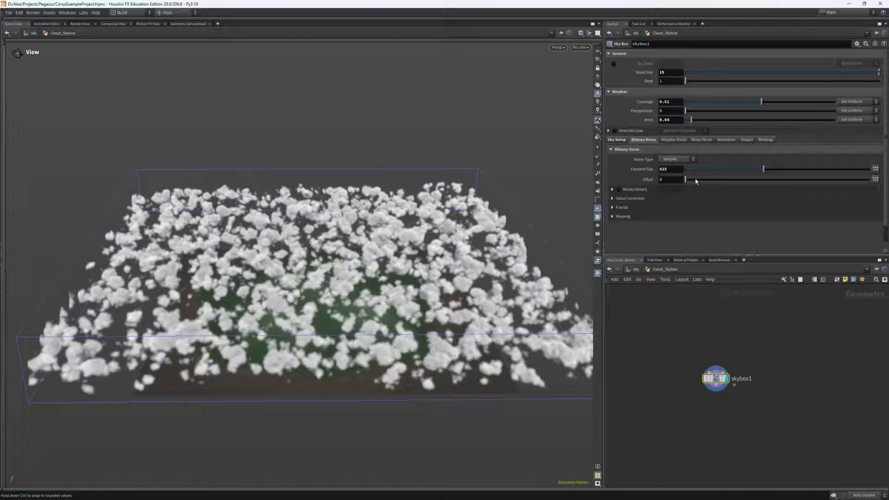
Enable Wispy Noise on the Sky Box and set its amplitude to 1600.
{"action": "left_click", "coordinate": [678, 142]}
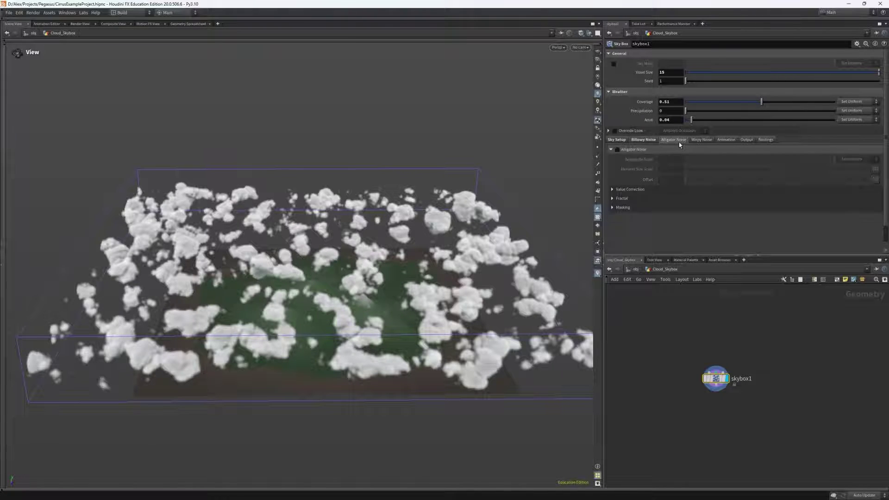
{"action": "mouse_move", "coordinate": [514, 222]}
{"action": "left_mouse_down"}
{"action": "mouse_move", "coordinate": [503, 266]}
{"action": "mouse_move", "coordinate": [498, 250]}
{"action": "mouse_move", "coordinate": [509, 239]}
{"action": "left_mouse_up"}
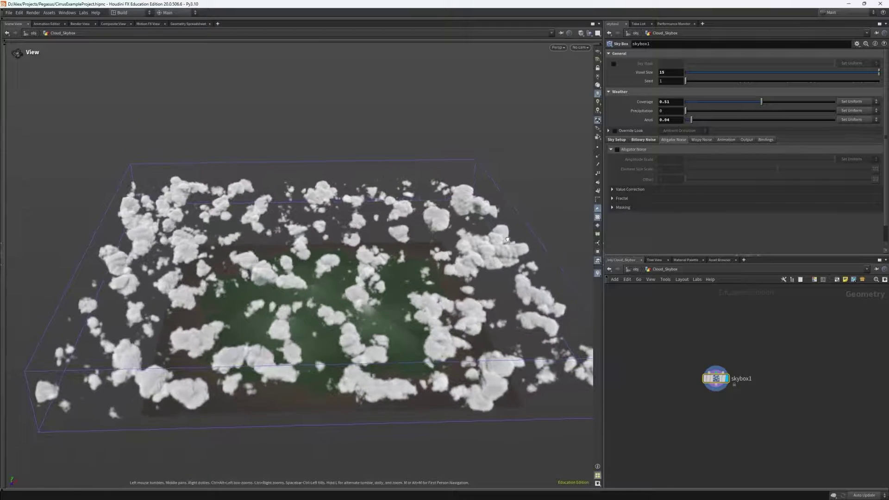
{"action": "left_click", "coordinate": [700, 139]}
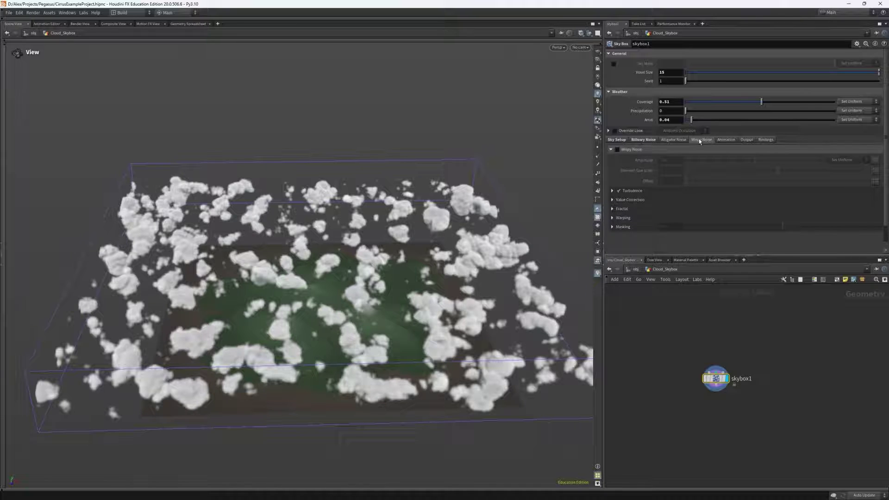
{"action": "left_click", "coordinate": [617, 150]}
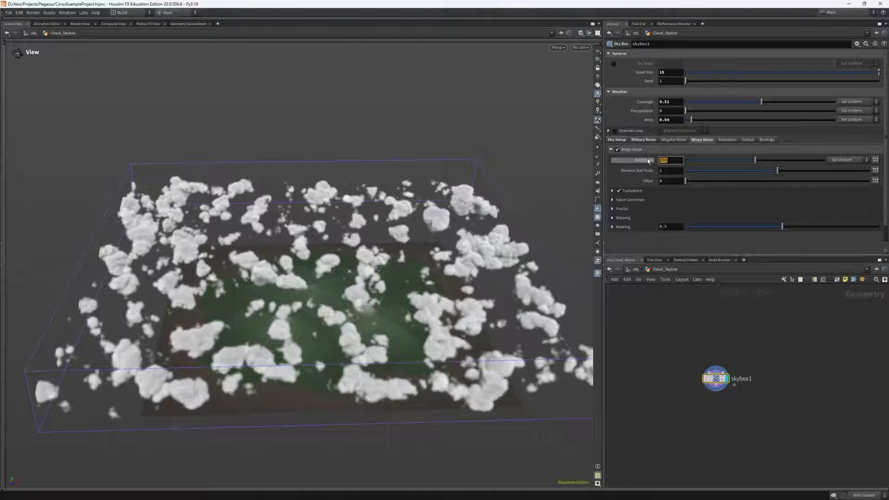
{"action": "key", "text": "Return"}
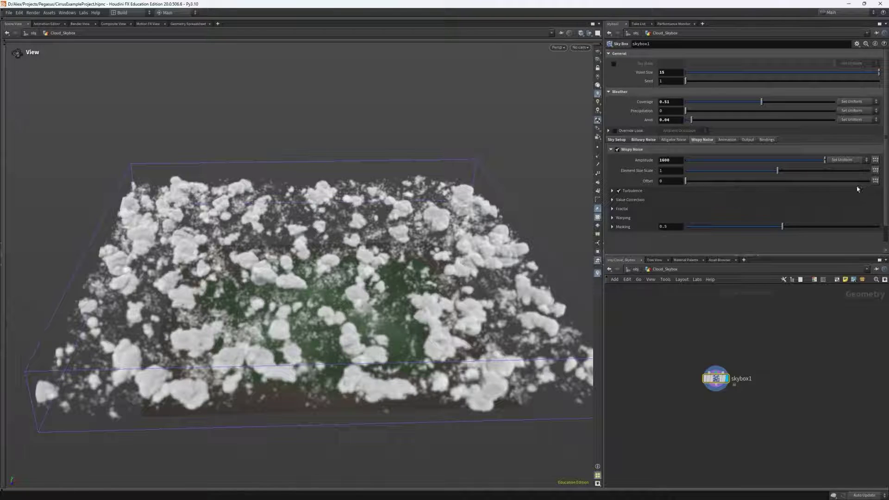
{"action": "left_click_drag", "start_coordinate": [558, 234], "coordinate": [570, 258]}
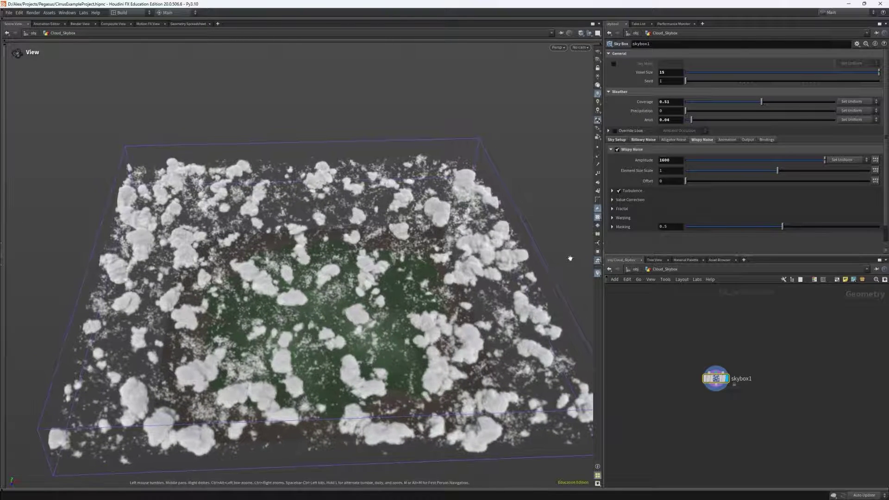
Expose the Wispy Noise amplitude scale per axis and set its Y and Z values to 0.
{"action": "left_click", "coordinate": [876, 160]}
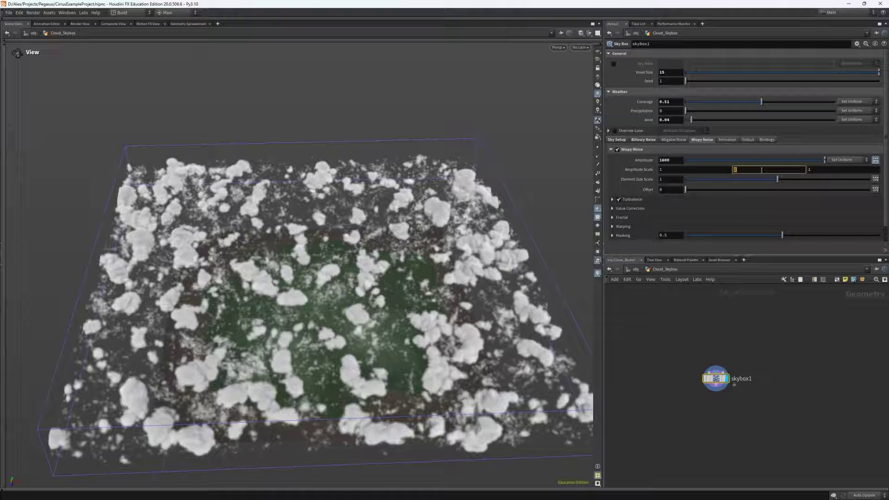
{"action": "key", "text": "Tab"}
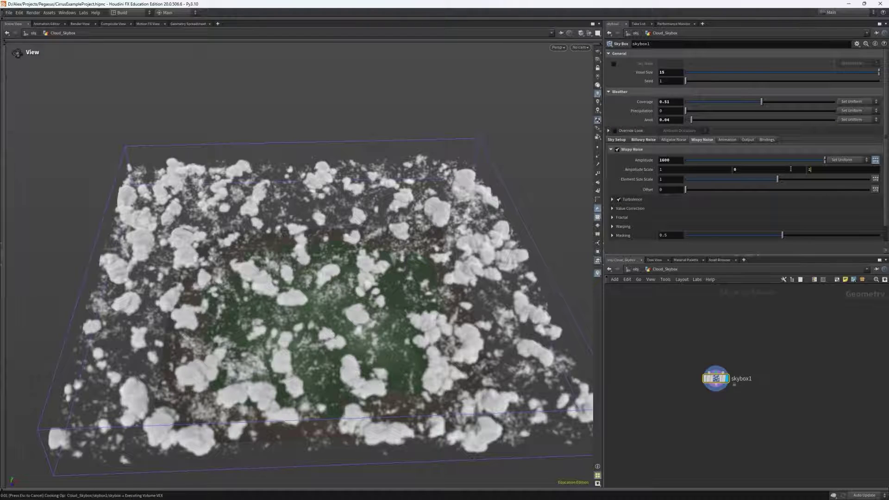
{"action": "type", "text": "0"}
{"action": "key", "text": "Return"}
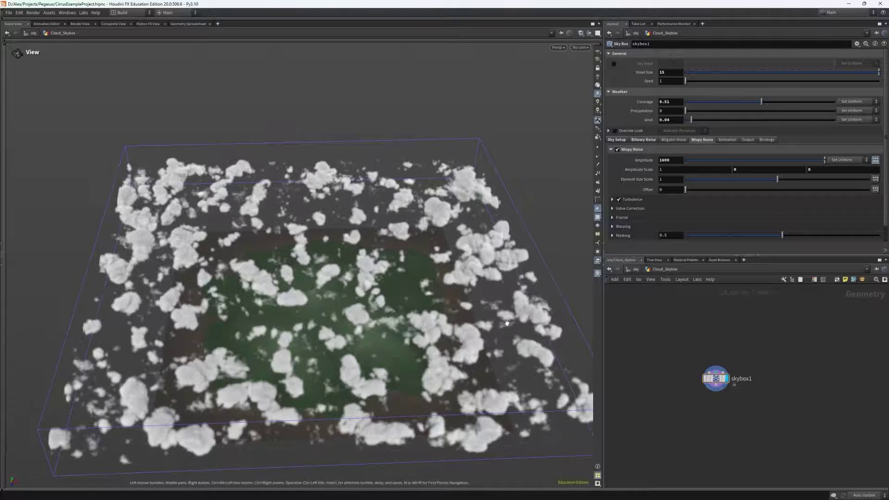
{"action": "left_click_drag", "start_coordinate": [498, 319], "coordinate": [511, 315]}
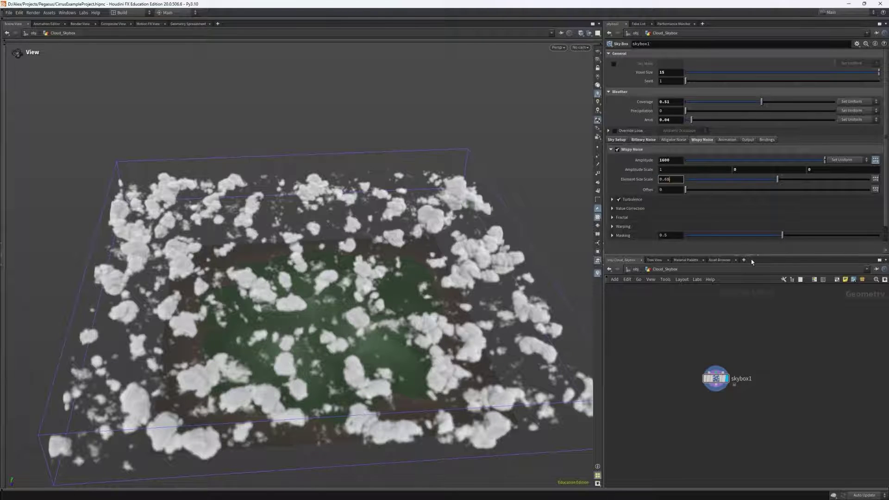
Set the Wispy Noise element size scale to 0.684.
{"action": "key", "text": "BackSpace"}
{"action": "type", "text": "4"}
{"action": "key", "text": "Return"}
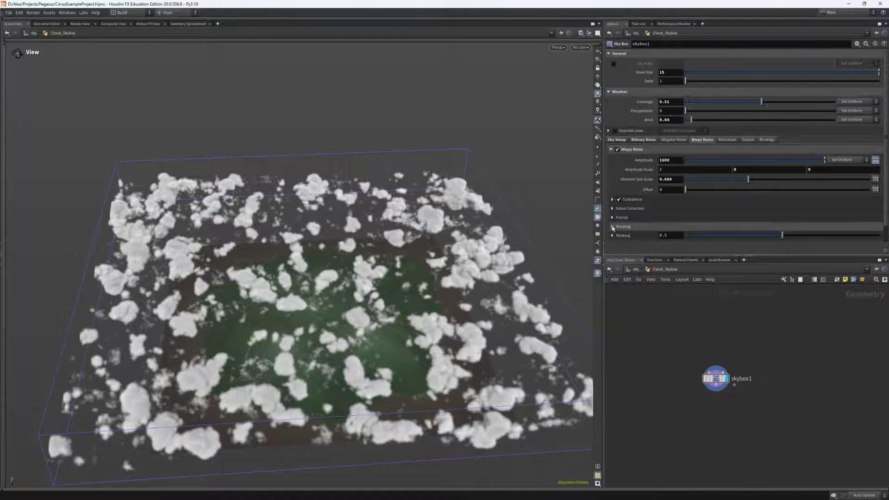
{"action": "left_click", "coordinate": [612, 199]}
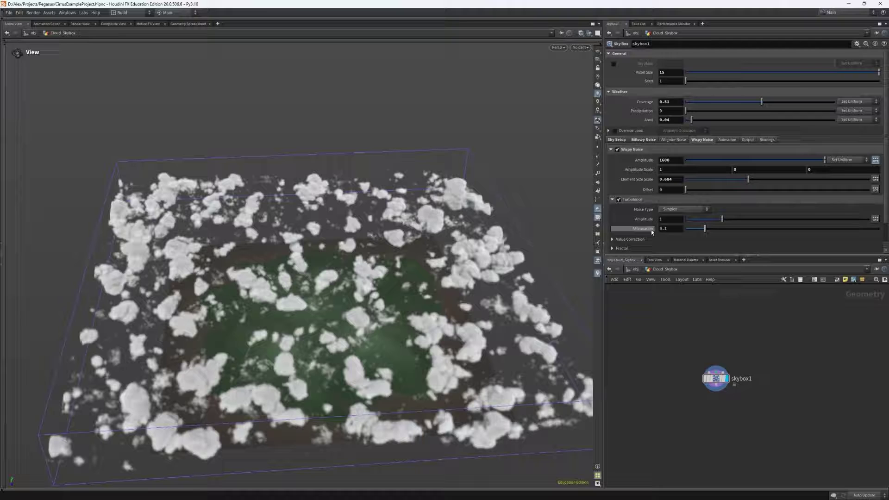
{"action": "left_click", "coordinate": [612, 201]}
{"action": "scroll", "coordinate": [610, 199], "scroll_direction": "down", "scroll_amount": 1}
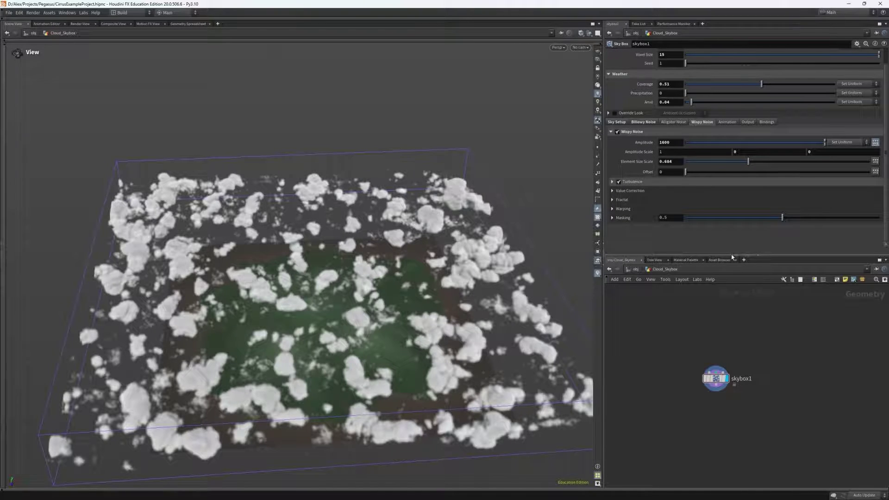
Enlarge the parameter area and set the Wispy Noise masking's Mask Center to 1.
{"action": "left_click_drag", "start_coordinate": [745, 256], "coordinate": [745, 280]}
{"action": "mouse_move", "coordinate": [463, 299]}
{"action": "left_mouse_down"}
{"action": "mouse_move", "coordinate": [468, 350]}
{"action": "mouse_move", "coordinate": [465, 305]}
{"action": "mouse_move", "coordinate": [466, 312]}
{"action": "left_mouse_up"}
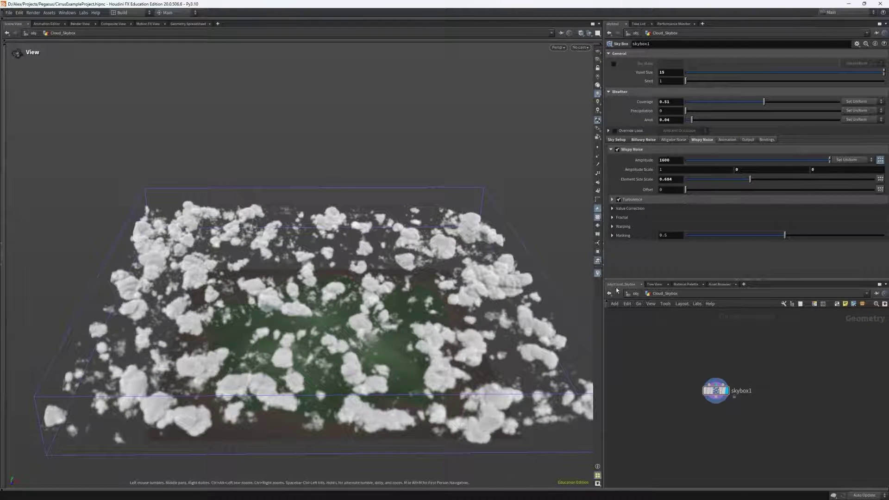
{"action": "left_click", "coordinate": [612, 236]}
{"action": "scroll", "coordinate": [613, 246], "scroll_direction": "down", "scroll_amount": 1}
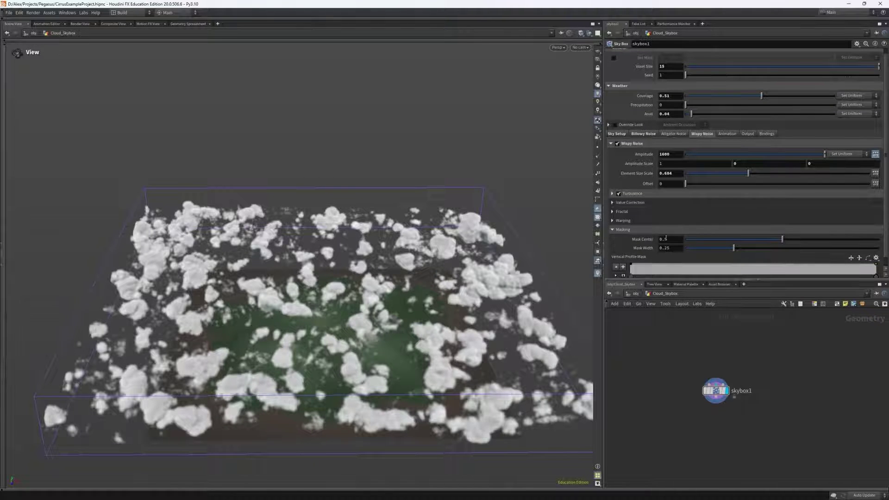
{"action": "left_click_drag", "start_coordinate": [671, 240], "coordinate": [633, 244]}
{"action": "type", "text": "1"}
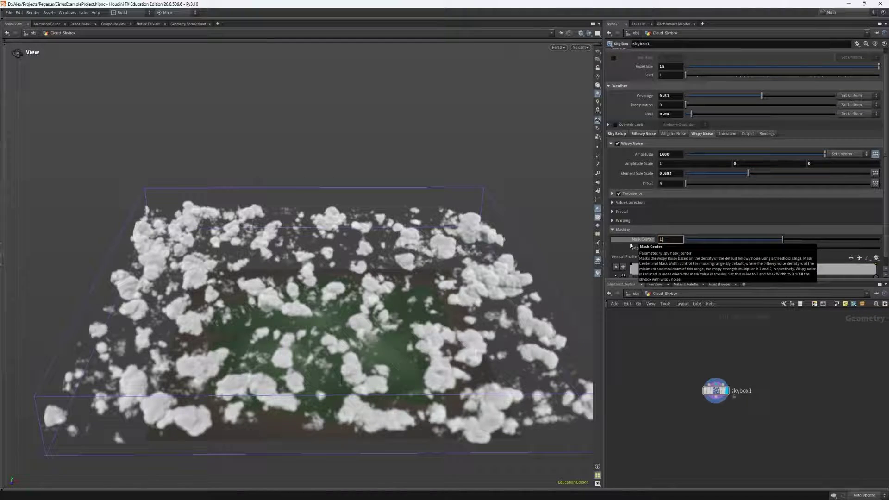
{"action": "key", "text": "Return"}
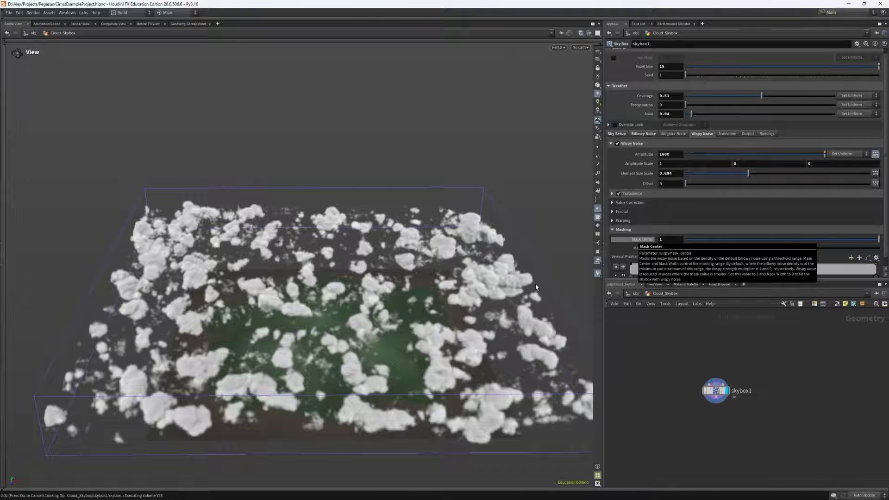
{"action": "left_click_drag", "start_coordinate": [535, 287], "coordinate": [518, 308]}
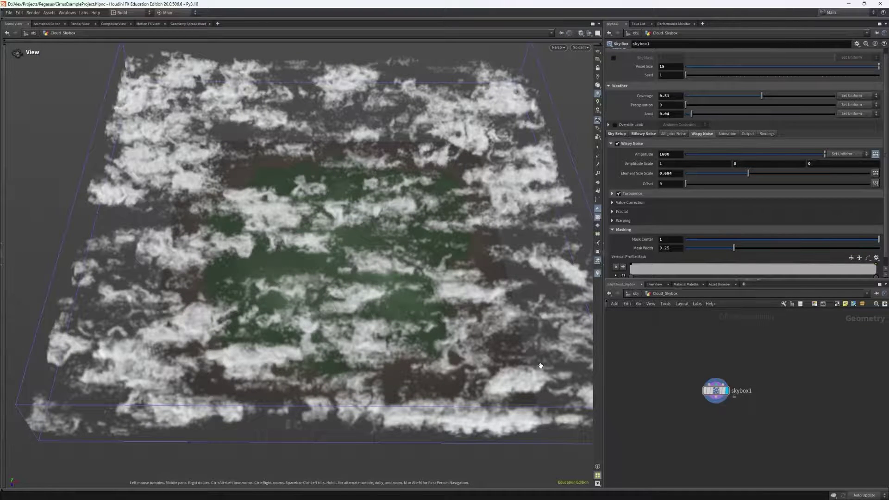
Set the Distortion of the Wispy Noise warping to 1.
{"action": "left_click_drag", "start_coordinate": [541, 366], "coordinate": [543, 352]}
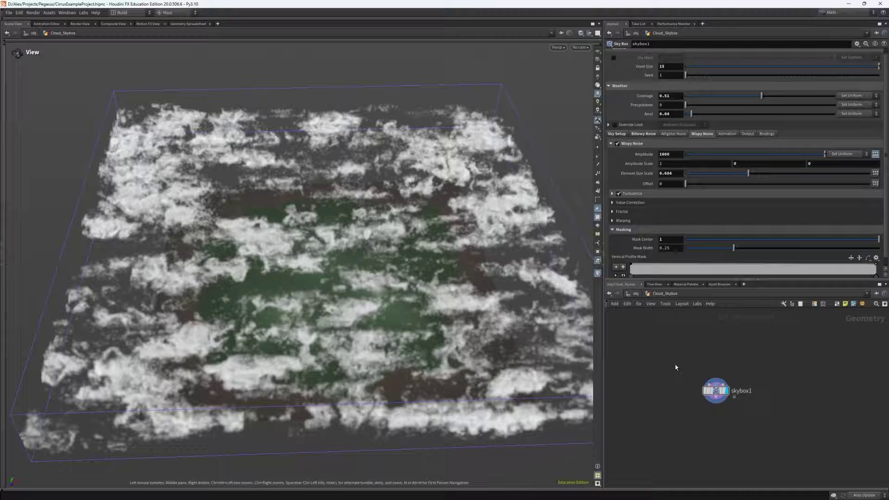
{"action": "mouse_move", "coordinate": [641, 240]}
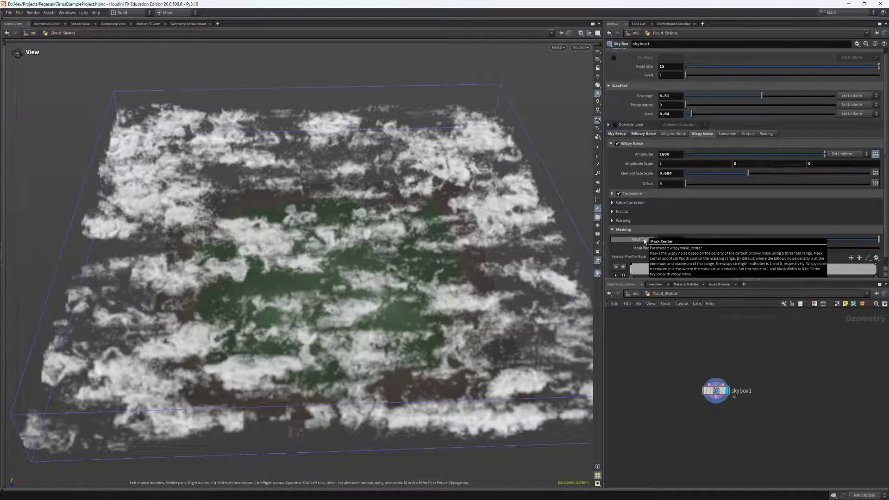
{"action": "left_click", "coordinate": [620, 220]}
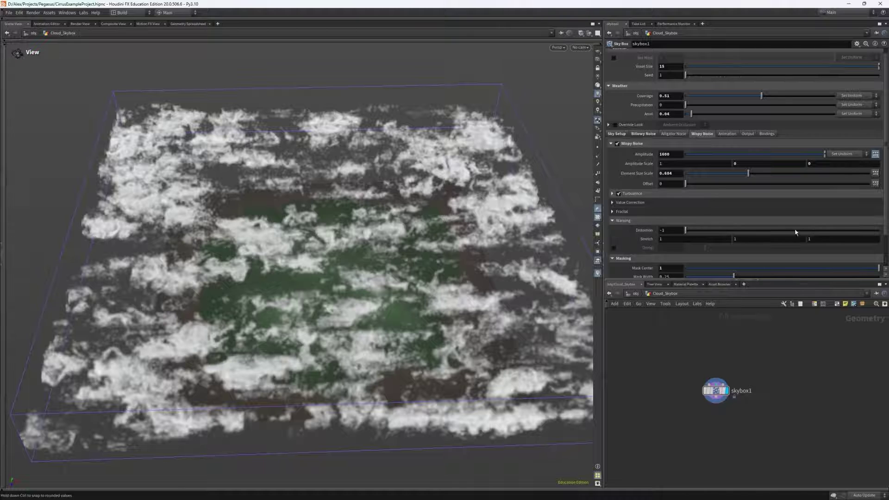
{"action": "left_click_drag", "start_coordinate": [867, 230], "coordinate": [882, 233]}
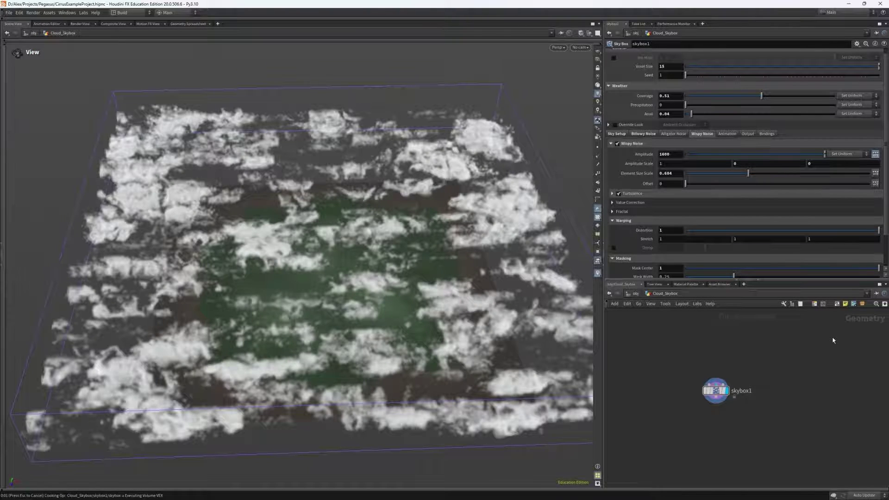
{"action": "left_click_drag", "start_coordinate": [507, 340], "coordinate": [465, 377]}
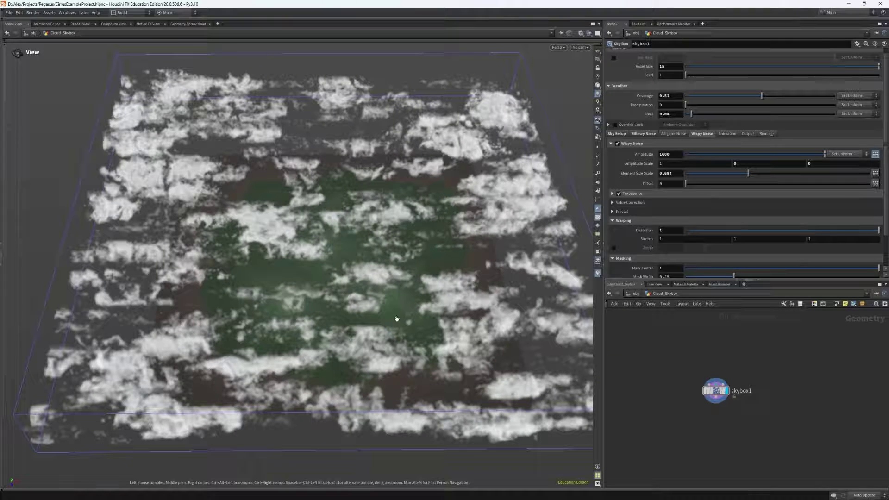
Set the Sky Layer's thickness to 600 and its altitude to 369.
{"action": "left_click_drag", "start_coordinate": [521, 336], "coordinate": [527, 261]}
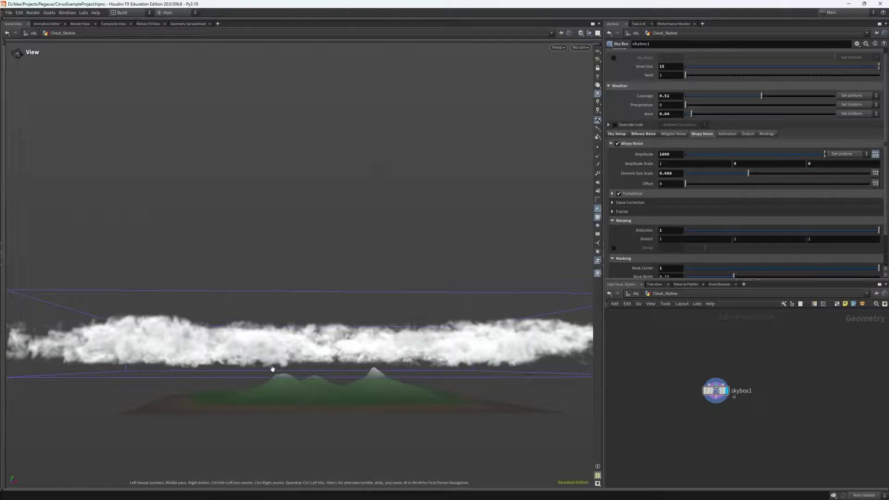
{"action": "left_click_drag", "start_coordinate": [272, 369], "coordinate": [308, 383]}
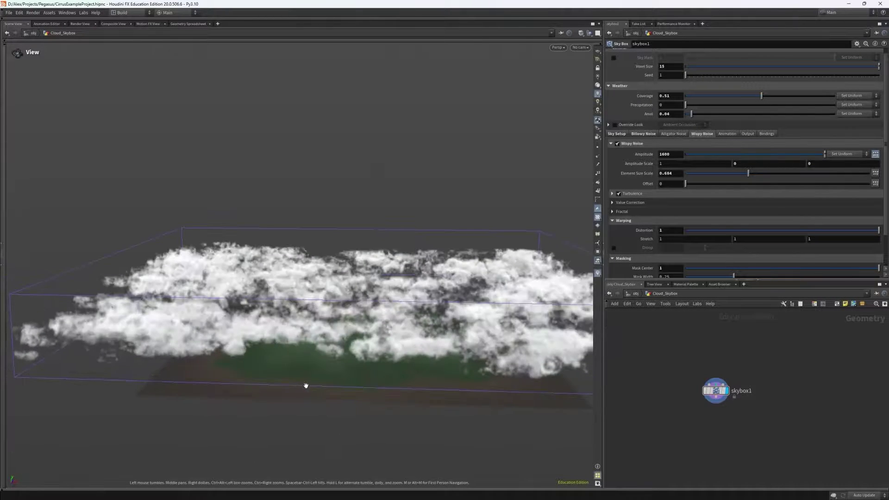
{"action": "left_click", "coordinate": [616, 133]}
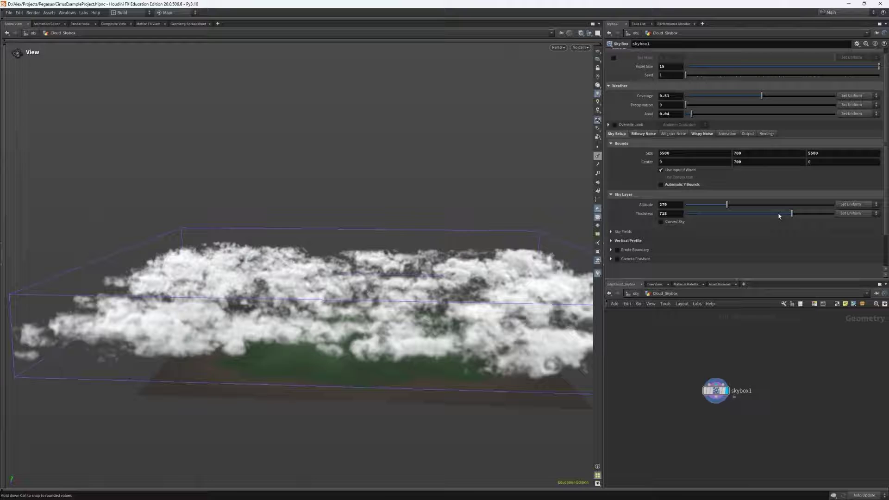
{"action": "double_click", "coordinate": [670, 213]}
{"action": "type", "text": "600"}
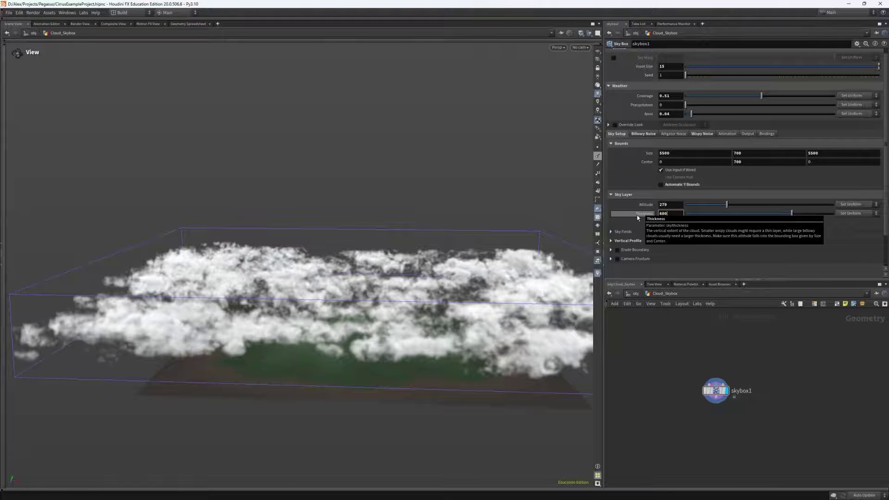
{"action": "key", "text": "Return"}
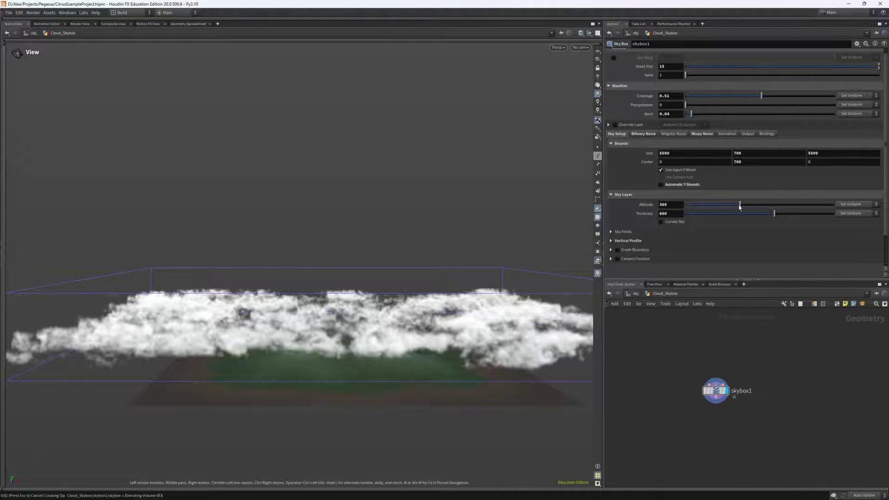
Set the Wispy Scale of the Sky Box output density to 0.127.
{"action": "left_click_drag", "start_coordinate": [482, 278], "coordinate": [502, 295]}
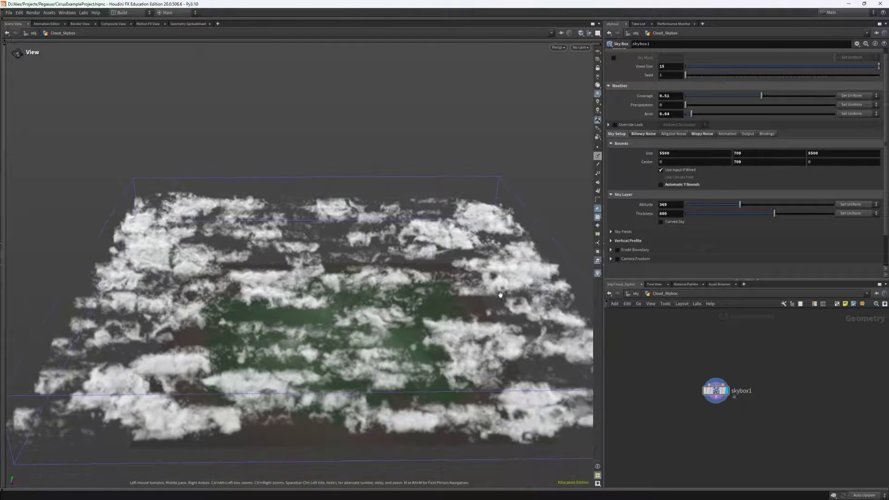
{"action": "left_click", "coordinate": [721, 134]}
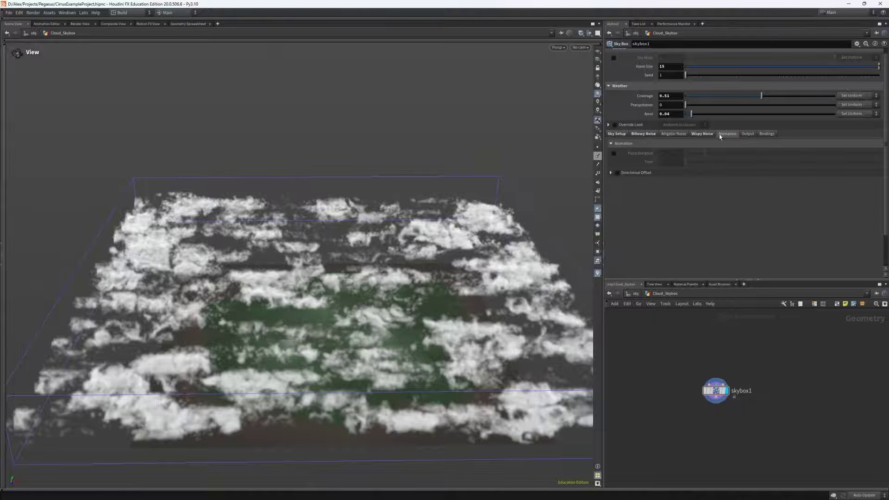
{"action": "left_click", "coordinate": [748, 135]}
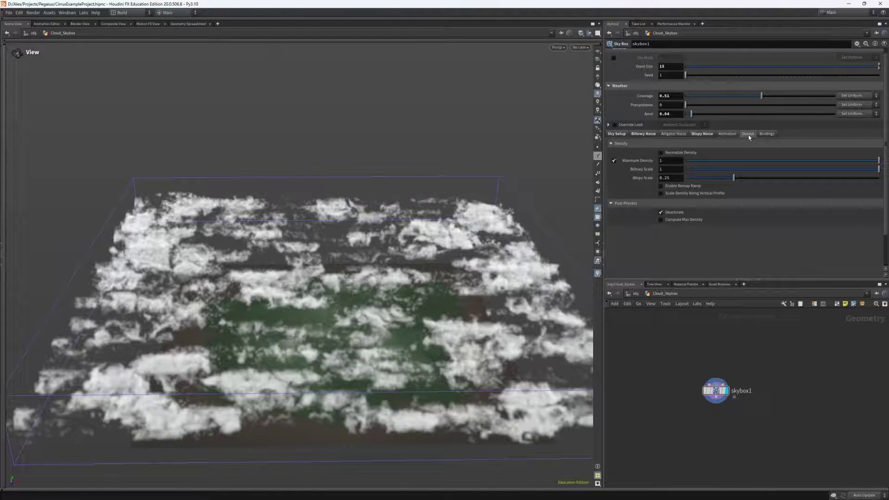
{"action": "left_click_drag", "start_coordinate": [577, 198], "coordinate": [551, 240]}
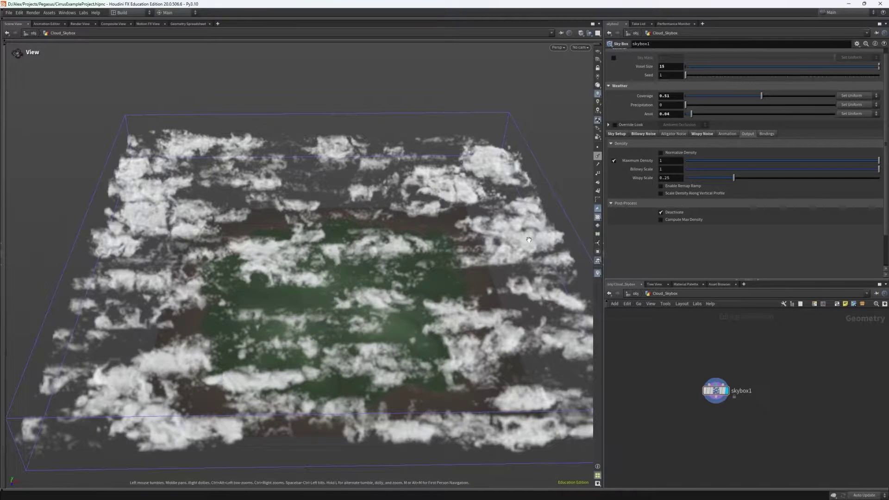
{"action": "left_click_drag", "start_coordinate": [350, 276], "coordinate": [371, 269]}
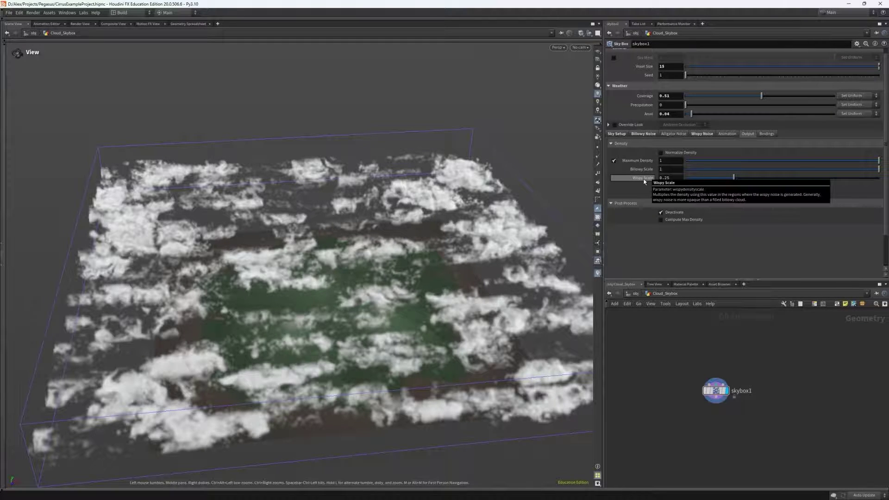
{"action": "left_click_drag", "start_coordinate": [723, 181], "coordinate": [719, 181]}
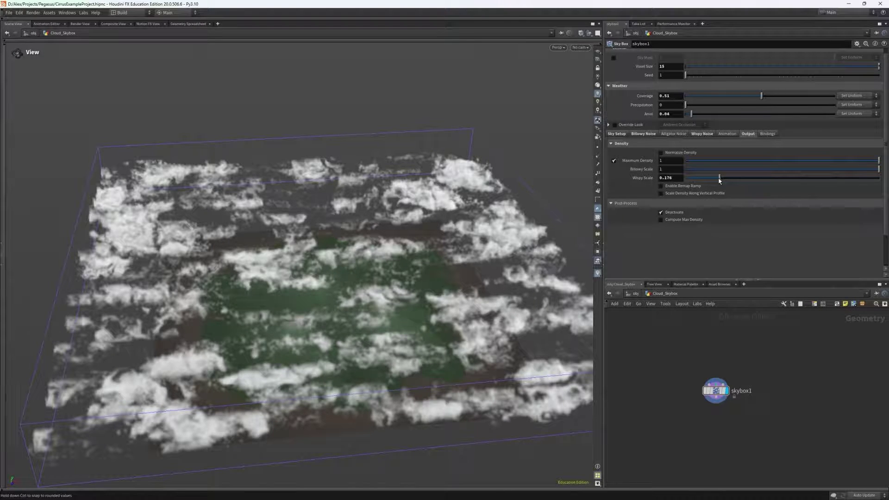
{"action": "left_click_drag", "start_coordinate": [720, 181], "coordinate": [699, 179]}
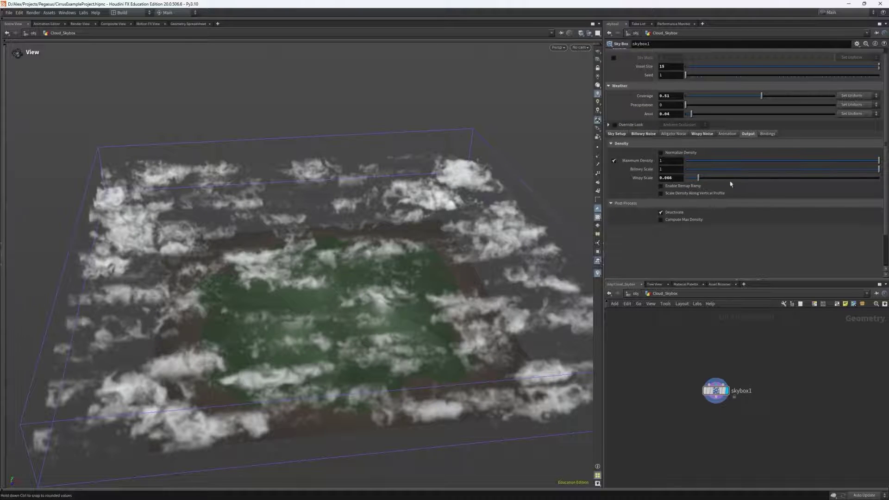
{"action": "left_click_drag", "start_coordinate": [698, 178], "coordinate": [710, 179]}
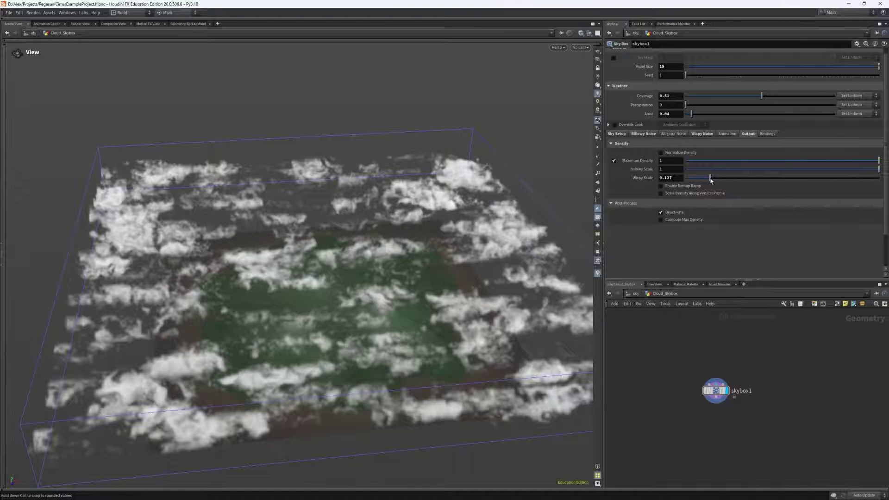
Set the Sky Box voxel size to 5 and inspect the refined clouds up close.
{"action": "left_click_drag", "start_coordinate": [669, 67], "coordinate": [637, 67]}
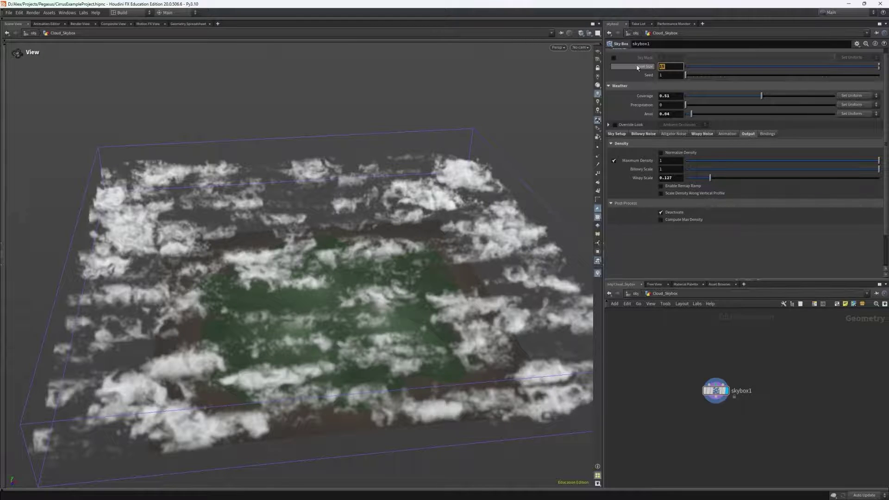
{"action": "type", "text": "5"}
{"action": "key", "text": "Return"}
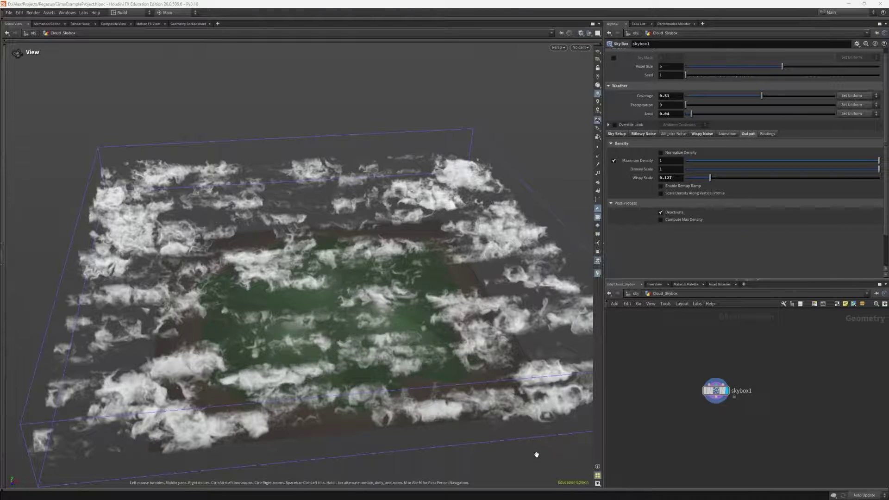
{"action": "key", "text": "f"}
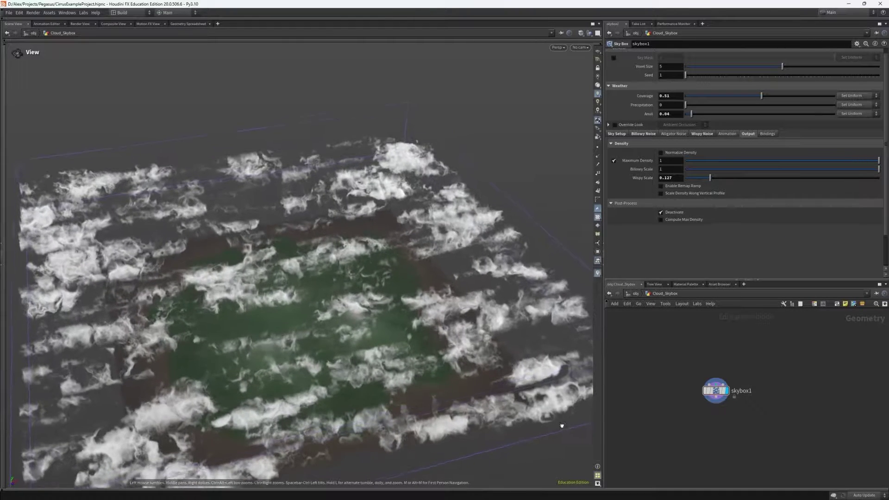
{"action": "left_click_drag", "start_coordinate": [527, 420], "coordinate": [463, 407]}
{"action": "right_click_drag", "start_coordinate": [463, 407], "coordinate": [292, 315]}
{"action": "left_click_drag", "start_coordinate": [292, 314], "coordinate": [437, 366]}
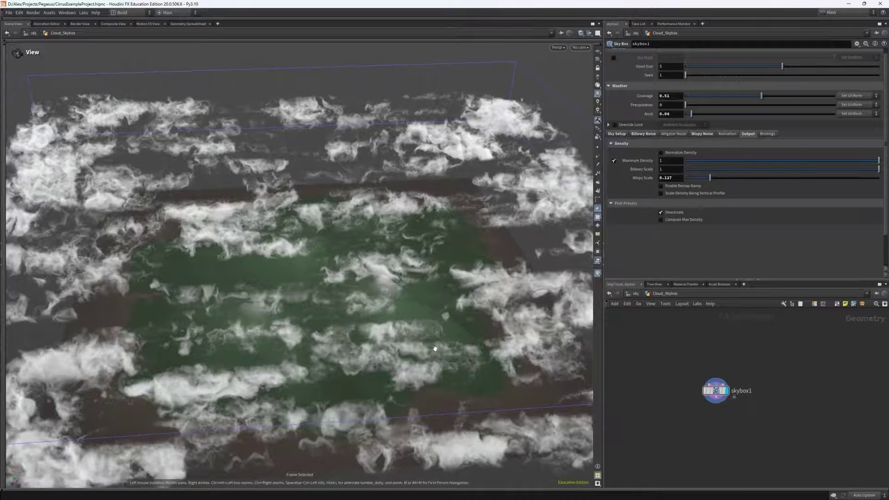
{"action": "left_click", "coordinate": [720, 134]}
{"action": "left_click", "coordinate": [671, 134]}
{"action": "left_click", "coordinate": [650, 134]}
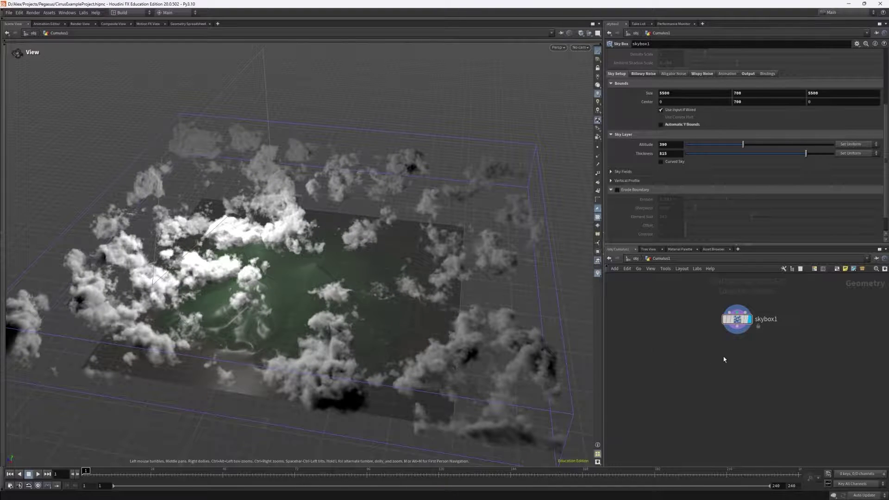
Add a Convert VDB node below skybox1 in the Cumulus1 network and connect its first input to the Sky Box output.
{"action": "key", "text": "Tab"}
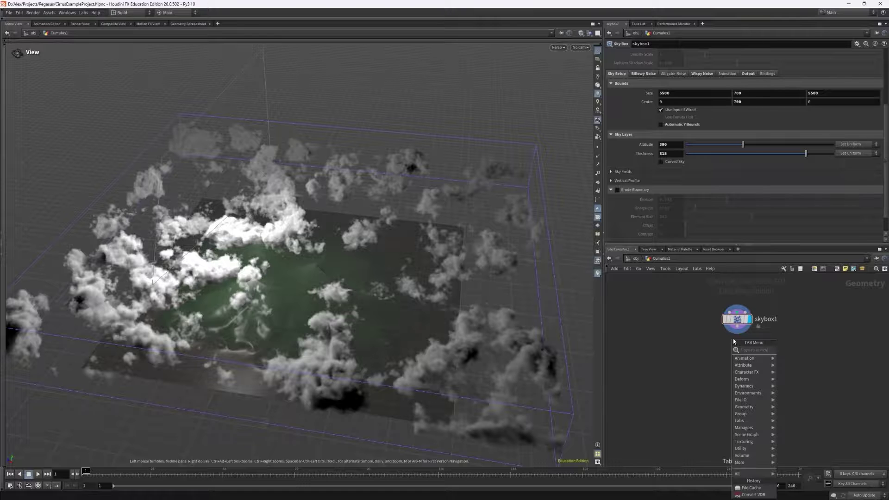
{"action": "key", "text": "Escape"}
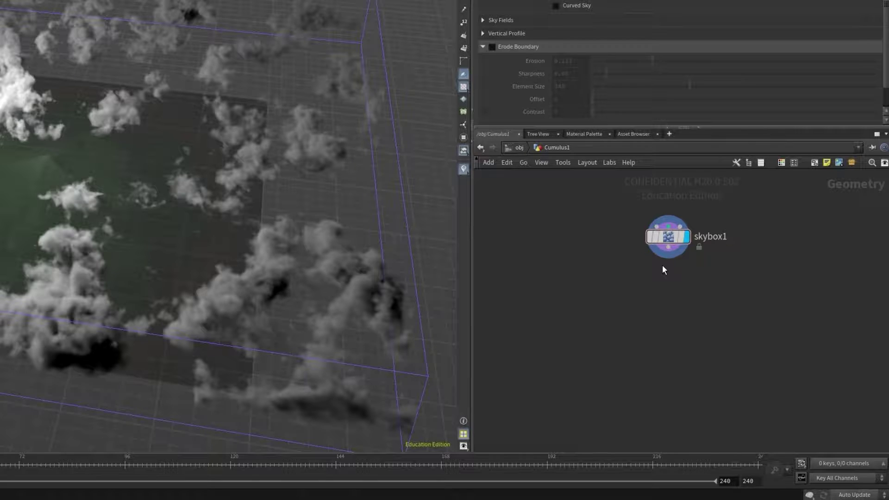
{"action": "key", "text": "Tab"}
{"action": "type", "text": "convert"}
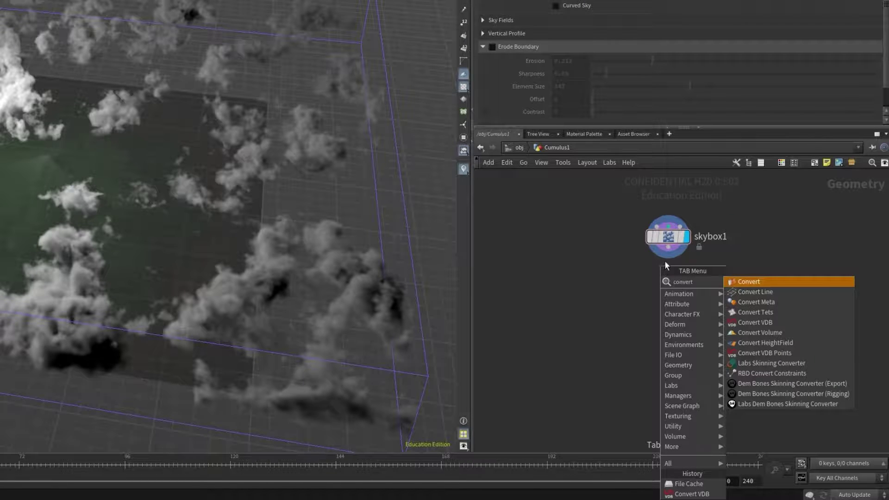
{"action": "left_click", "coordinate": [749, 321]}
{"action": "left_click", "coordinate": [671, 300]}
{"action": "left_click_drag", "start_coordinate": [659, 288], "coordinate": [672, 257]}
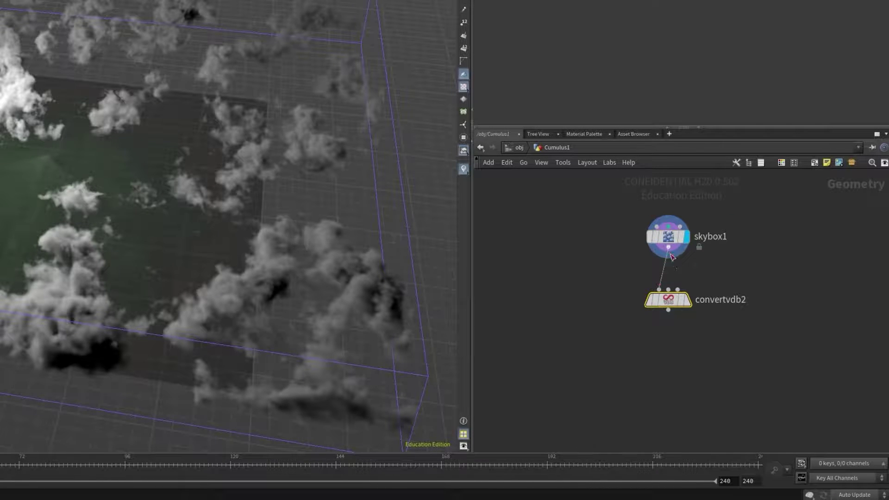
{"action": "left_click_drag", "start_coordinate": [671, 297], "coordinate": [675, 271]}
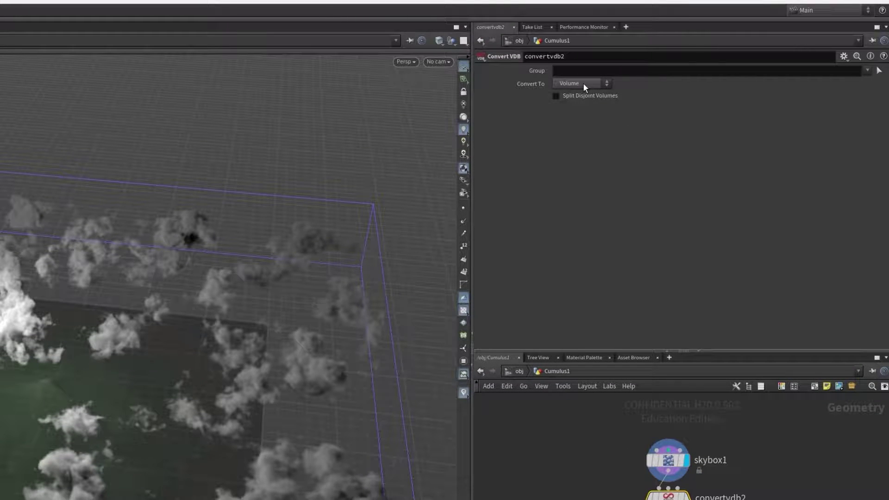
Configure the Convert VDB node to convert to VDB with type Float and 32-bit precision, and turn off Prune Tolerance.
{"action": "left_click", "coordinate": [582, 84]}
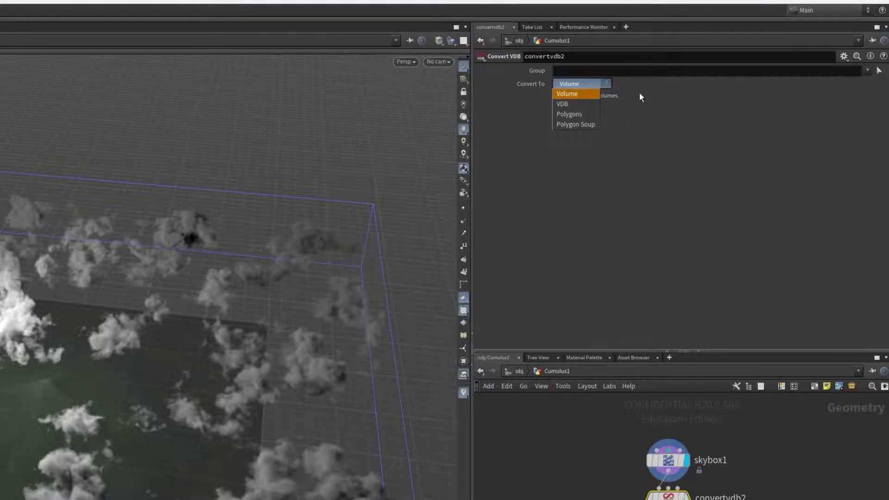
{"action": "left_click", "coordinate": [584, 102]}
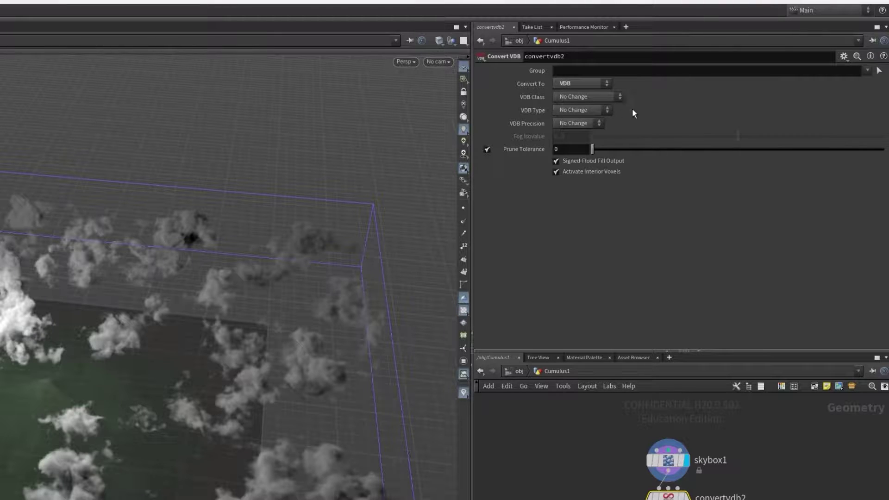
{"action": "left_click", "coordinate": [605, 110]}
{"action": "left_click", "coordinate": [585, 130]}
{"action": "left_click", "coordinate": [588, 123]}
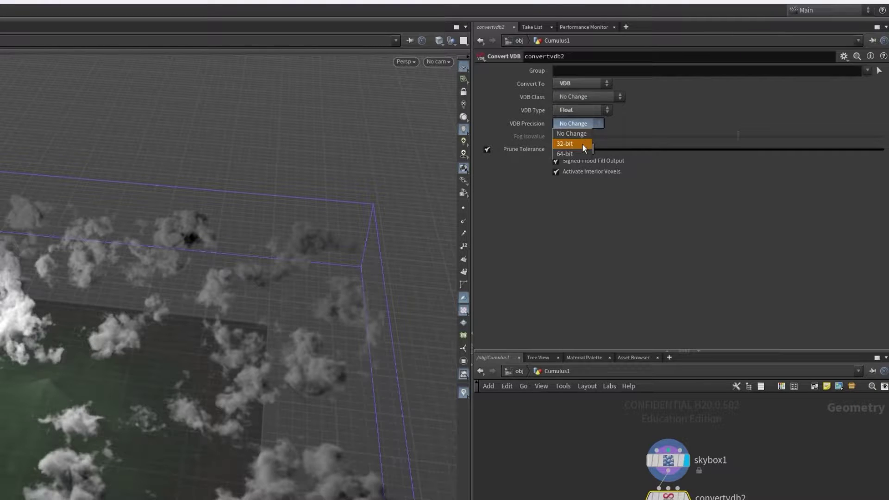
{"action": "left_click", "coordinate": [582, 143]}
{"action": "left_click", "coordinate": [486, 149]}
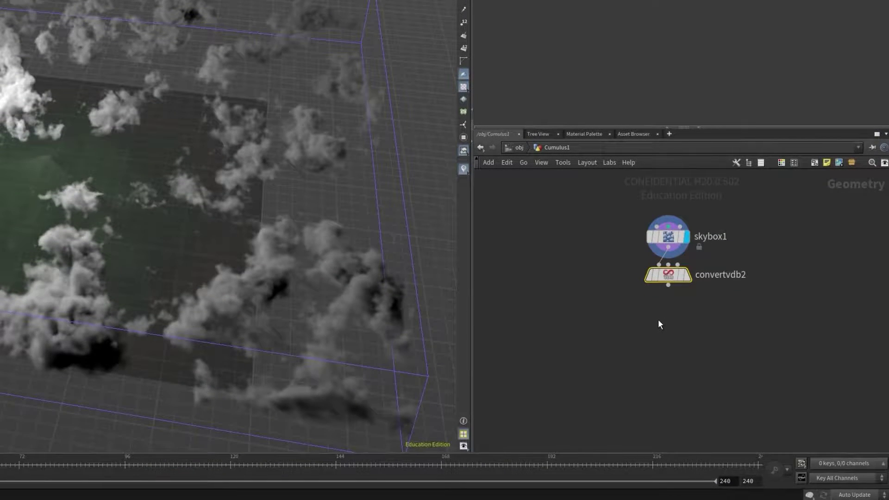
Add a File Cache node fed by the Convert VDB node and align it beneath that node.
{"action": "key", "text": "Tab"}
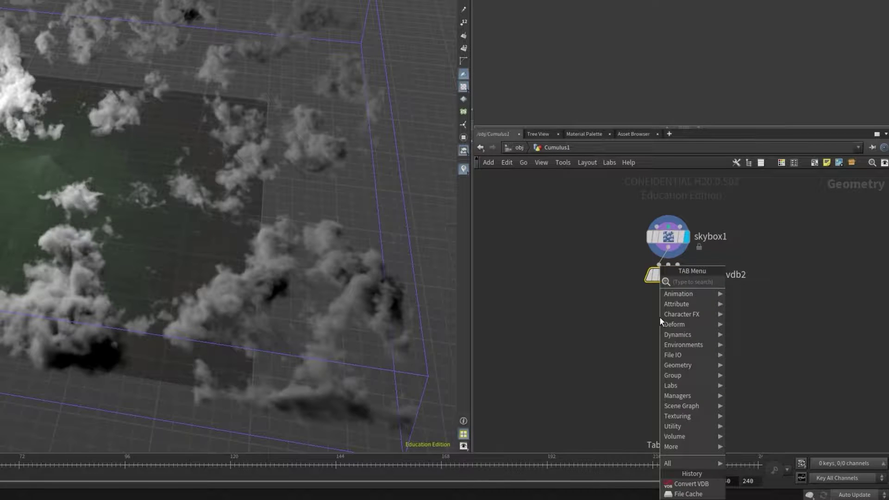
{"action": "type", "text": "fileca"}
{"action": "key", "text": "Return"}
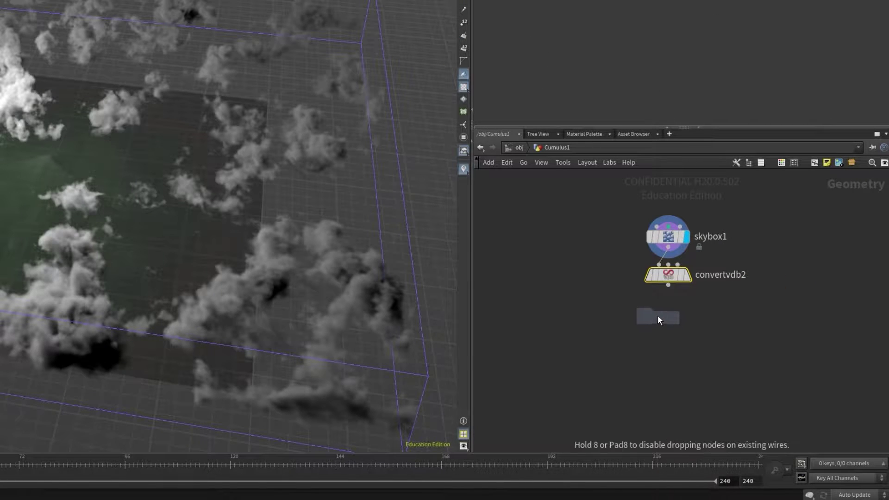
{"action": "left_click", "coordinate": [657, 318]}
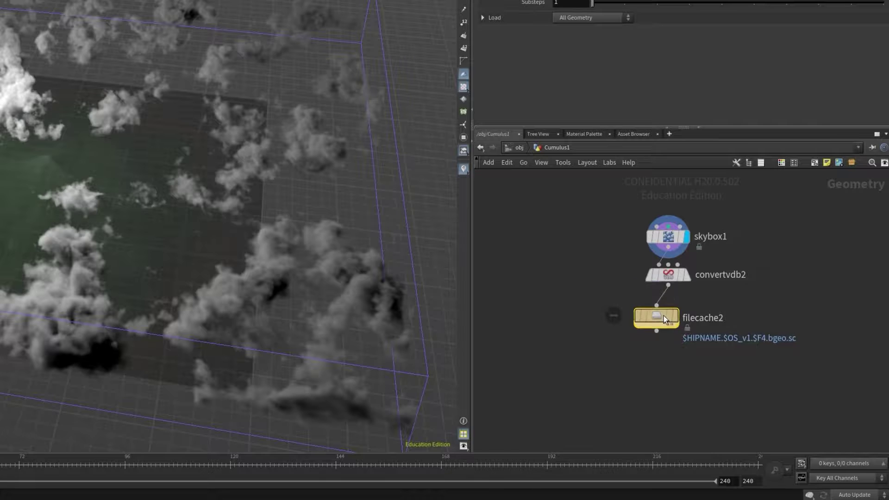
{"action": "left_click_drag", "start_coordinate": [663, 315], "coordinate": [674, 315]}
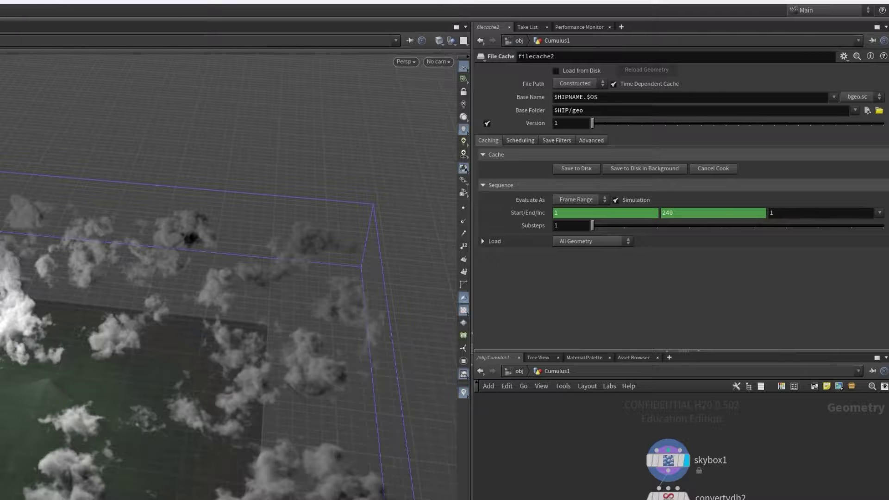
Configure the File Cache to load from disk and evaluate a single frame, with base name Skybox and file type vdb.
{"action": "left_click", "coordinate": [556, 71]}
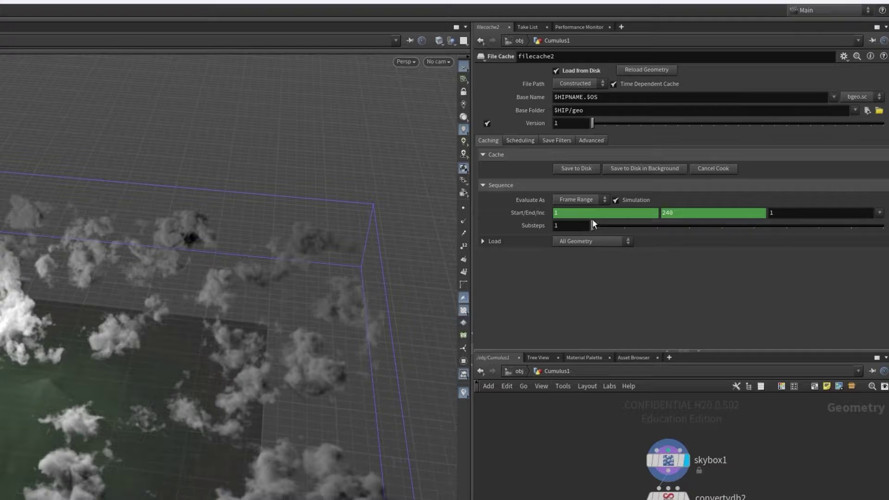
{"action": "left_click", "coordinate": [572, 201]}
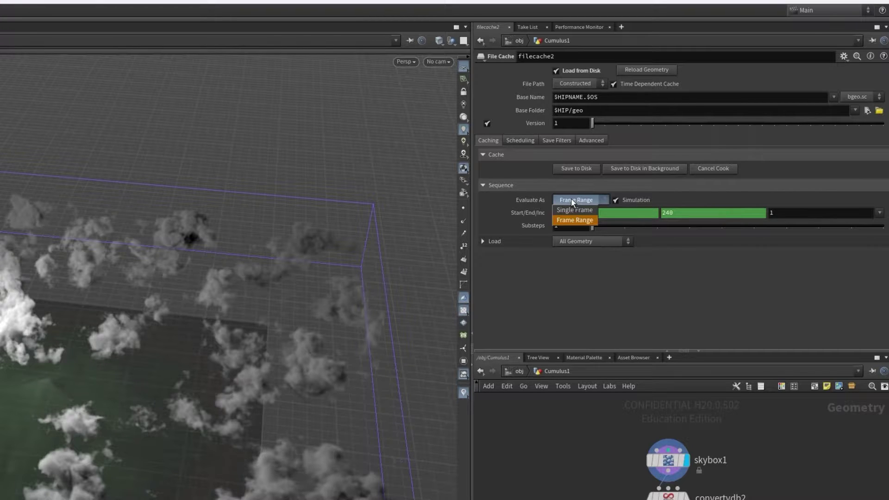
{"action": "left_click", "coordinate": [582, 211]}
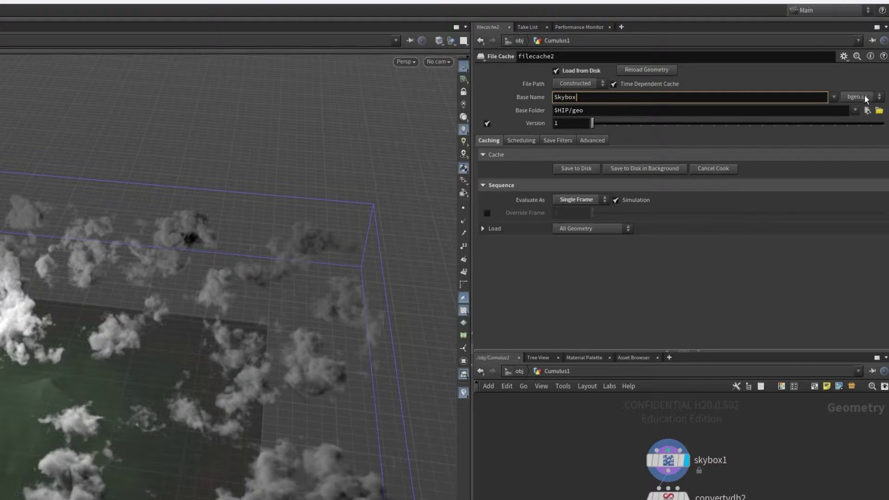
{"action": "left_click", "coordinate": [864, 96]}
{"action": "left_click", "coordinate": [856, 116]}
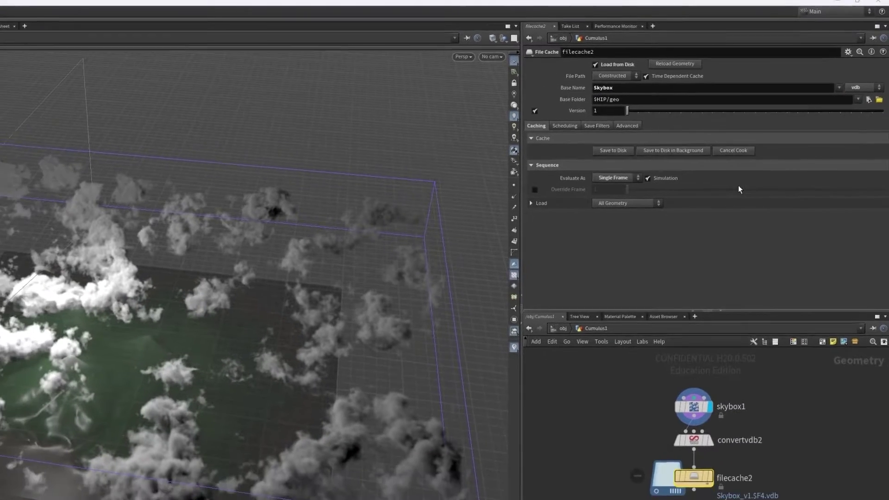